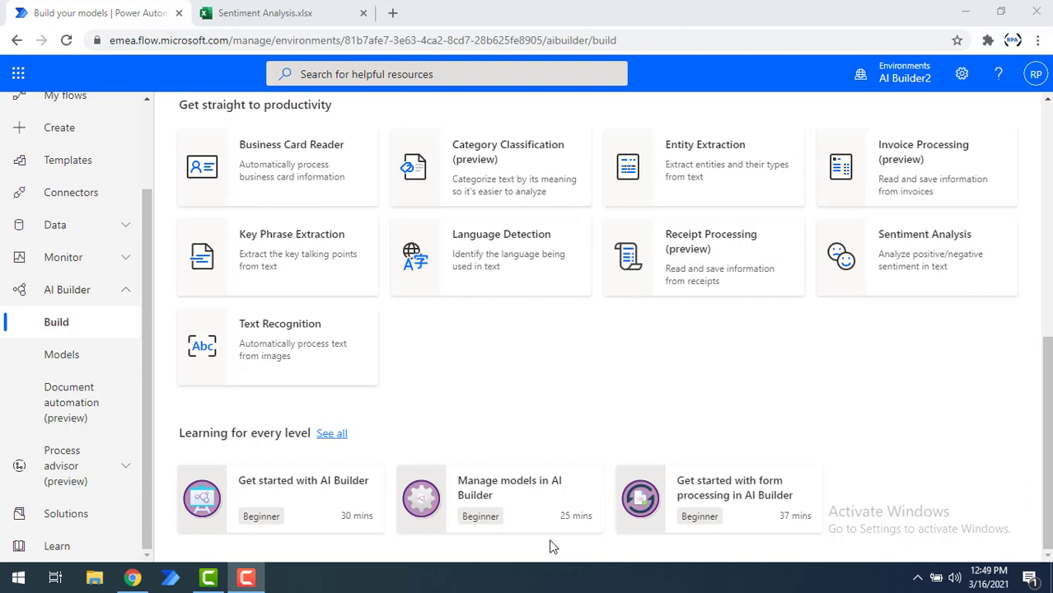
# Open the prebuilt Sentiment Analysis model in AI Builder and bring up its trial area.
pyautogui.click(66, 291)
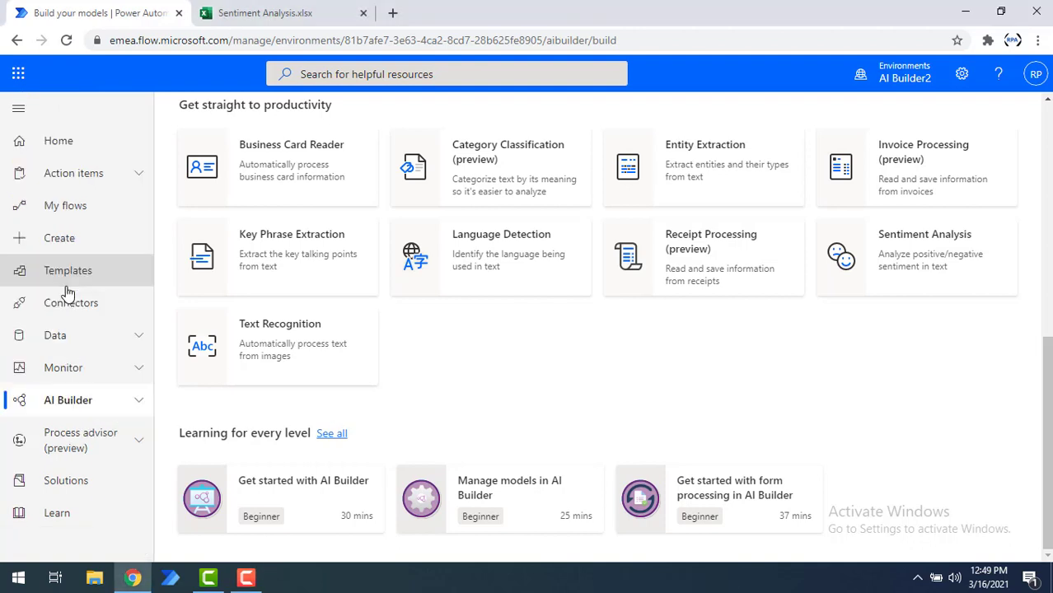
pyautogui.click(82, 402)
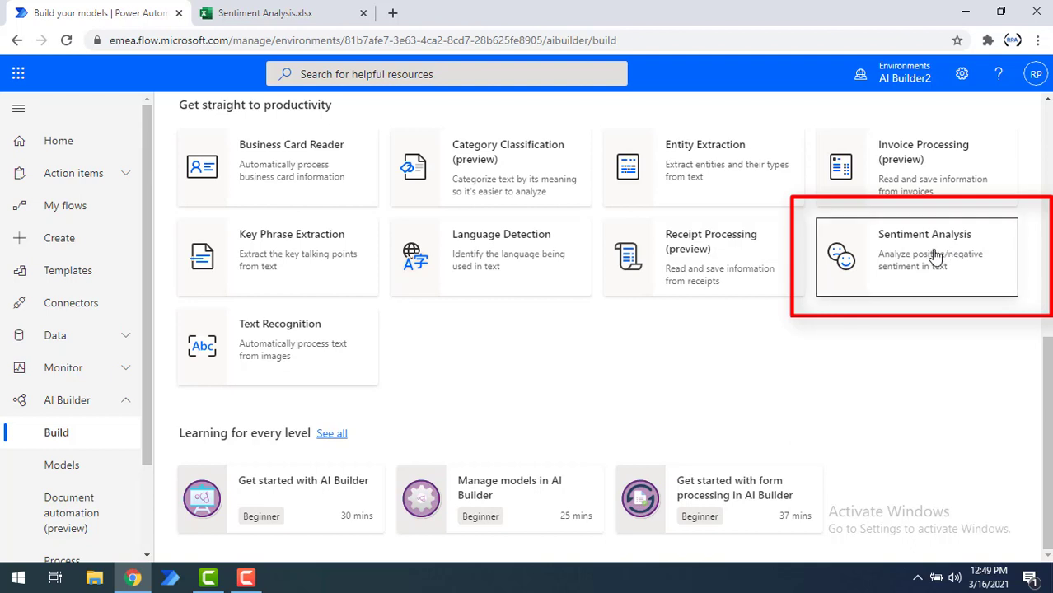
pyautogui.click(936, 256)
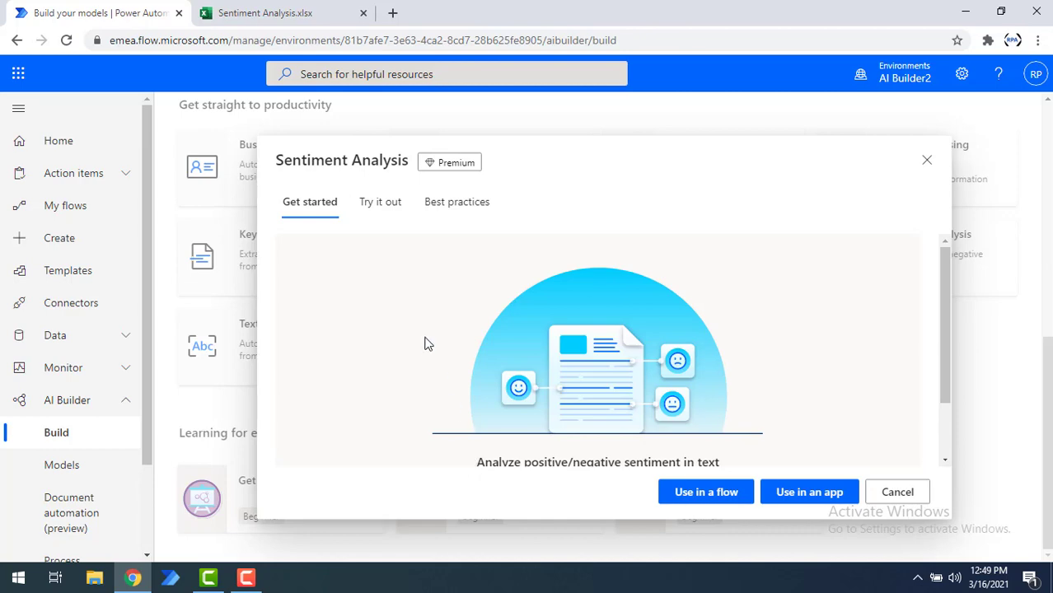
pyautogui.click(373, 211)
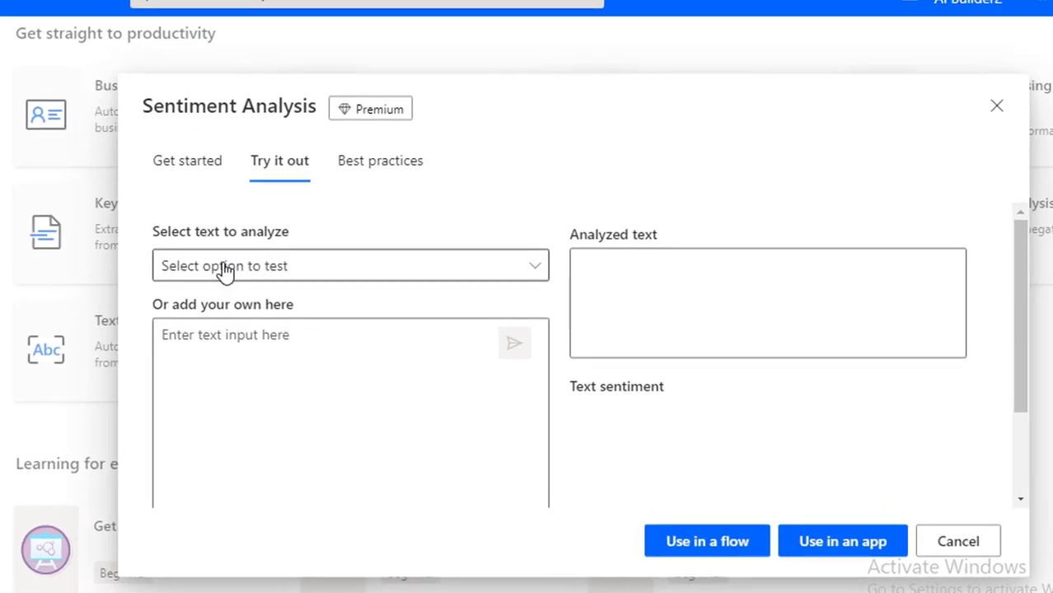
# Test the model on the sample text "It was easy to sign up for online bill payment." and check the detected sentiment.
pyautogui.click(224, 271)
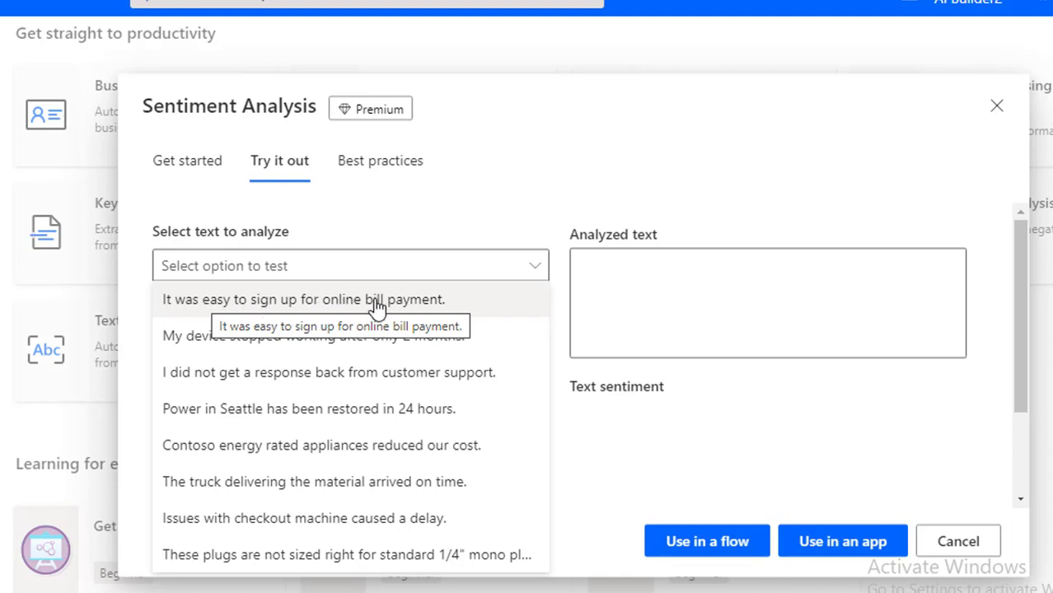
pyautogui.click(435, 307)
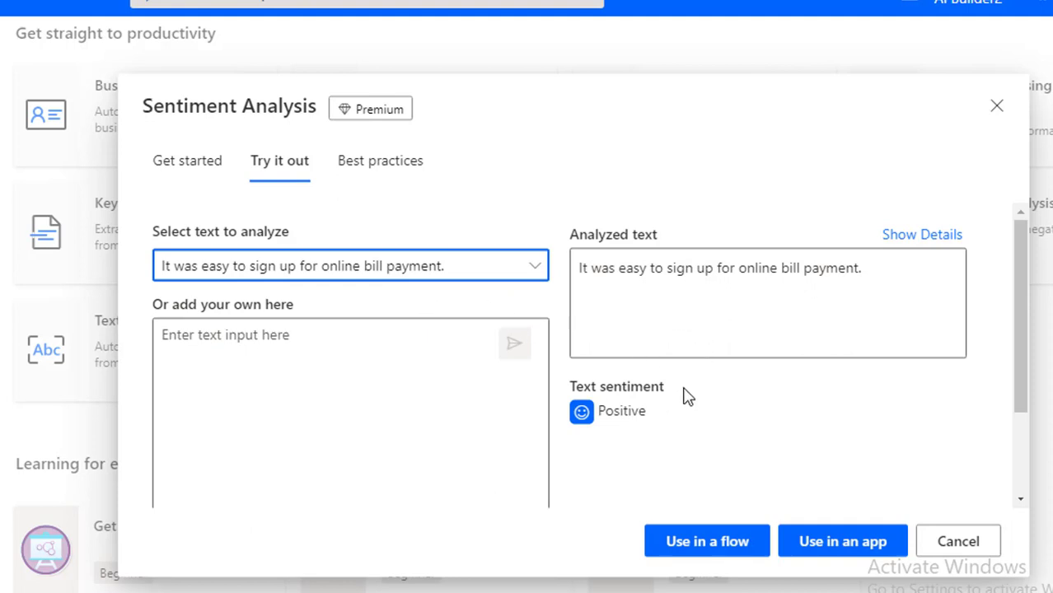
pyautogui.moveTo(684, 393); pyautogui.dragTo(569, 385)
pyautogui.click(655, 452)
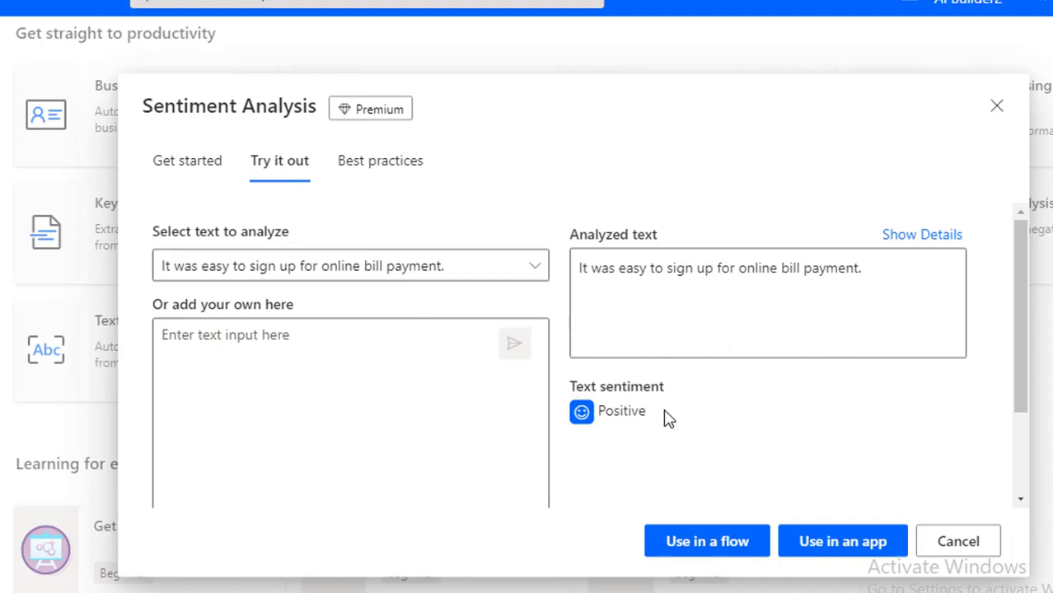
# Test the model on the sample text "I did not get a response back from customer support." and check its sentiment.
pyautogui.click(435, 272)
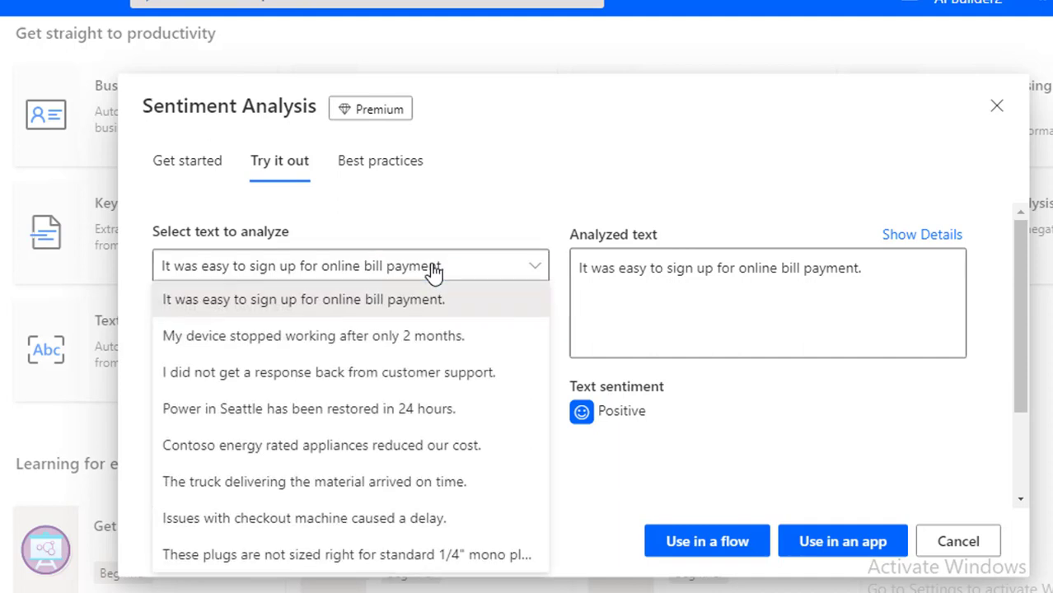
pyautogui.click(280, 382)
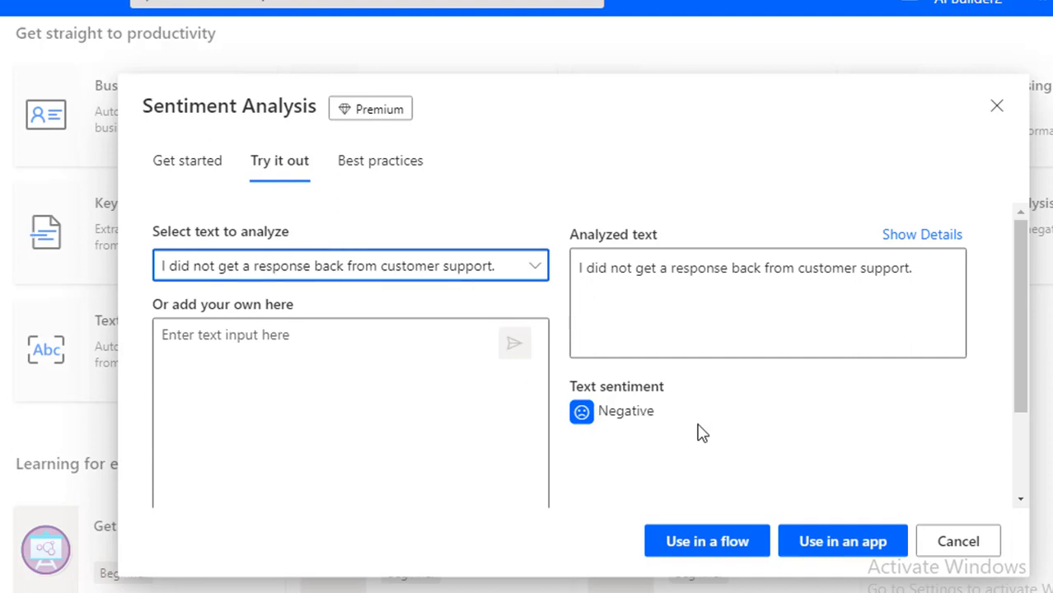
pyautogui.moveTo(629, 410); pyautogui.dragTo(656, 411)
pyautogui.click(665, 397)
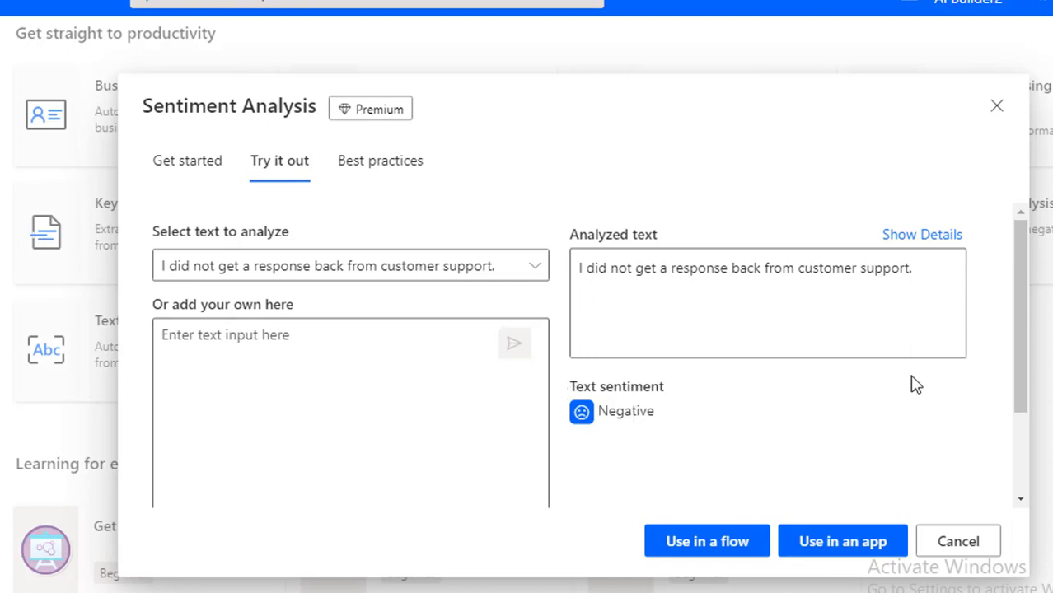
# Enter the custom text "Power Automate is Awesome" and analyze its sentiment.
pyautogui.click(339, 333)
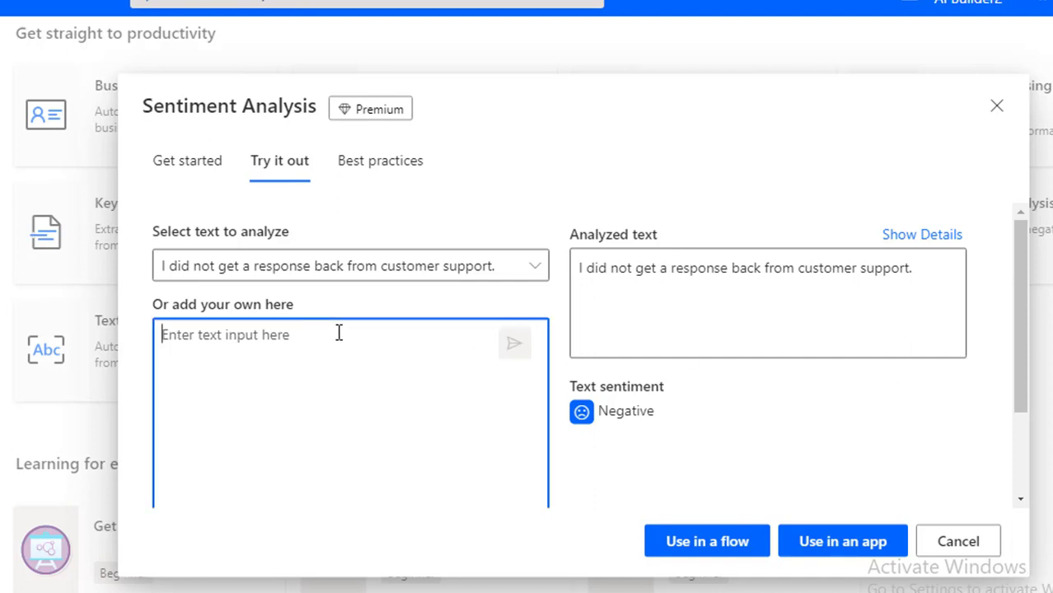
pyautogui.write('er')
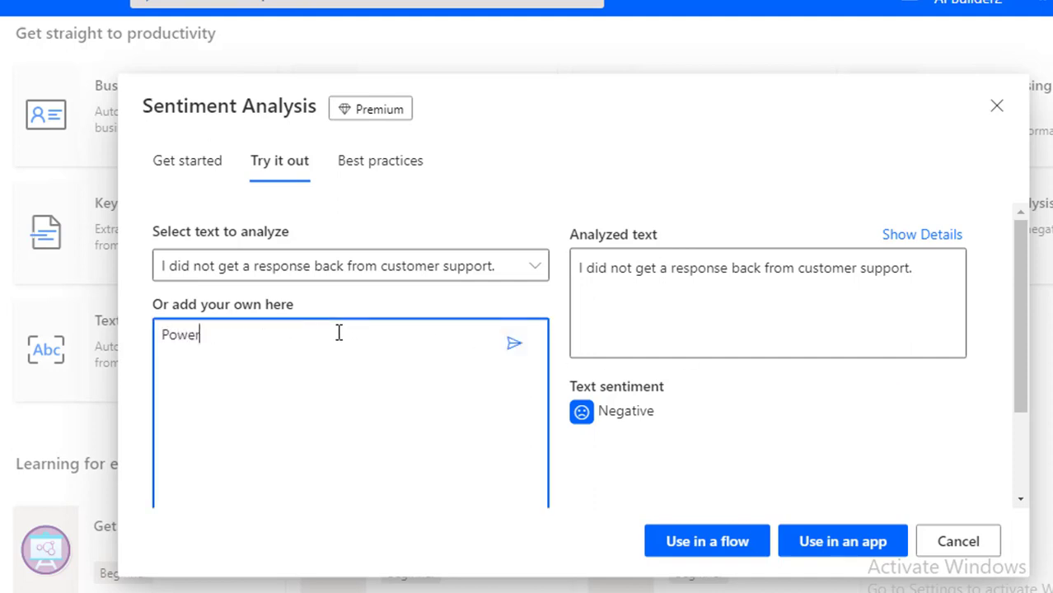
pyautogui.write(' Automate is As')
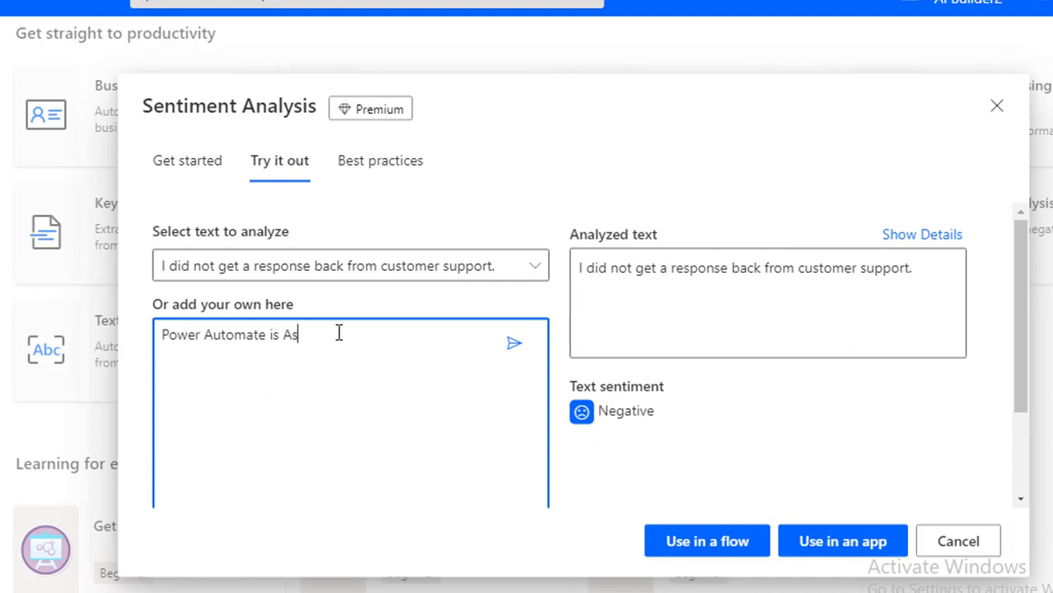
pyautogui.press('BackSpace')
pyautogui.write('wesome')
pyautogui.click(516, 347)
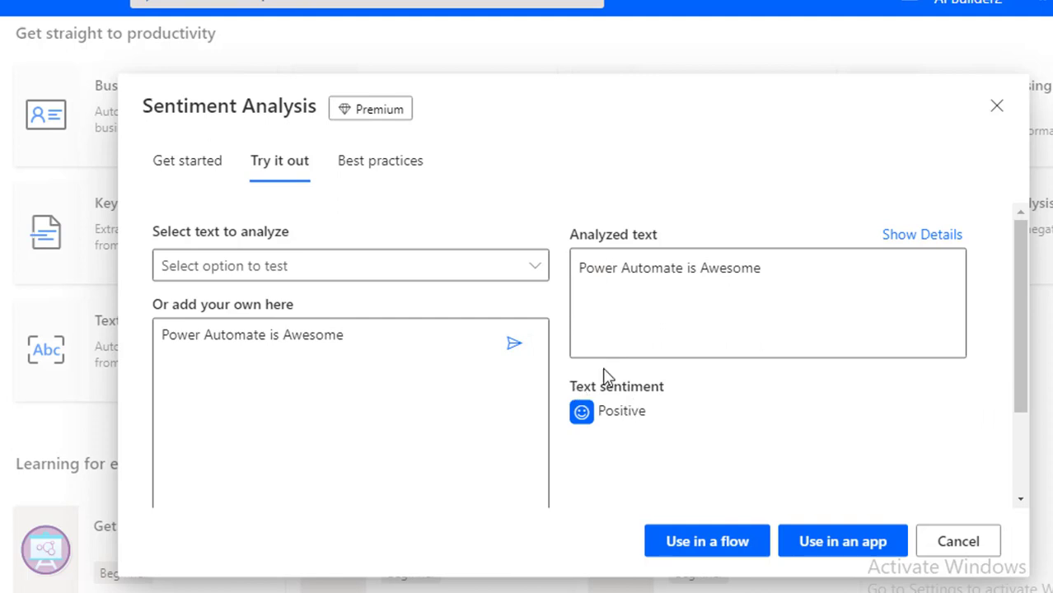
# Change the custom text to "Software is Awful" and analyze its sentiment.
pyautogui.moveTo(261, 333); pyautogui.dragTo(129, 342)
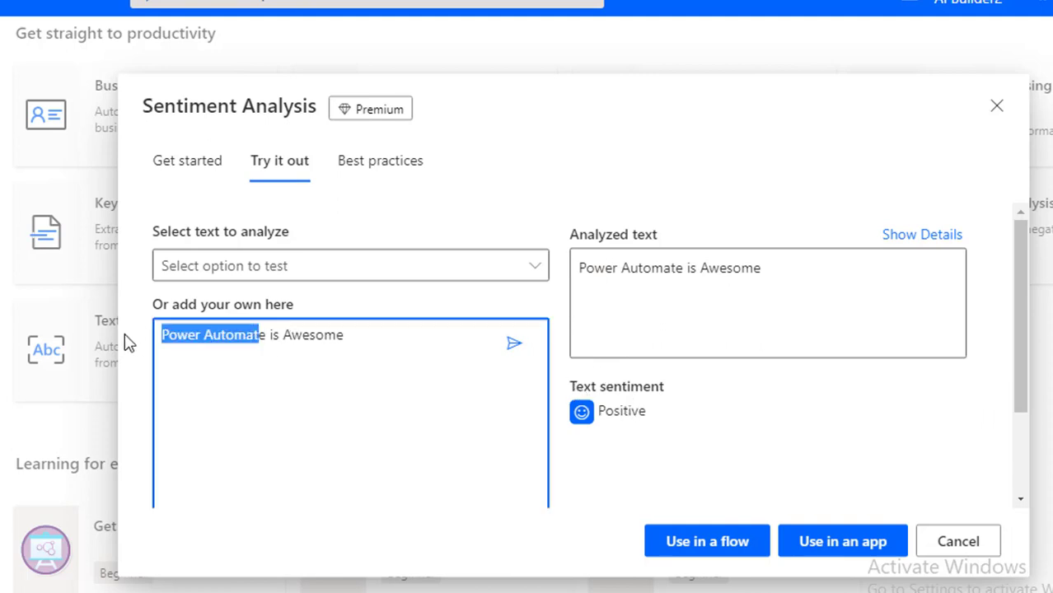
pyautogui.press('Delete')
pyautogui.press('Delete')
pyautogui.write('Softw')
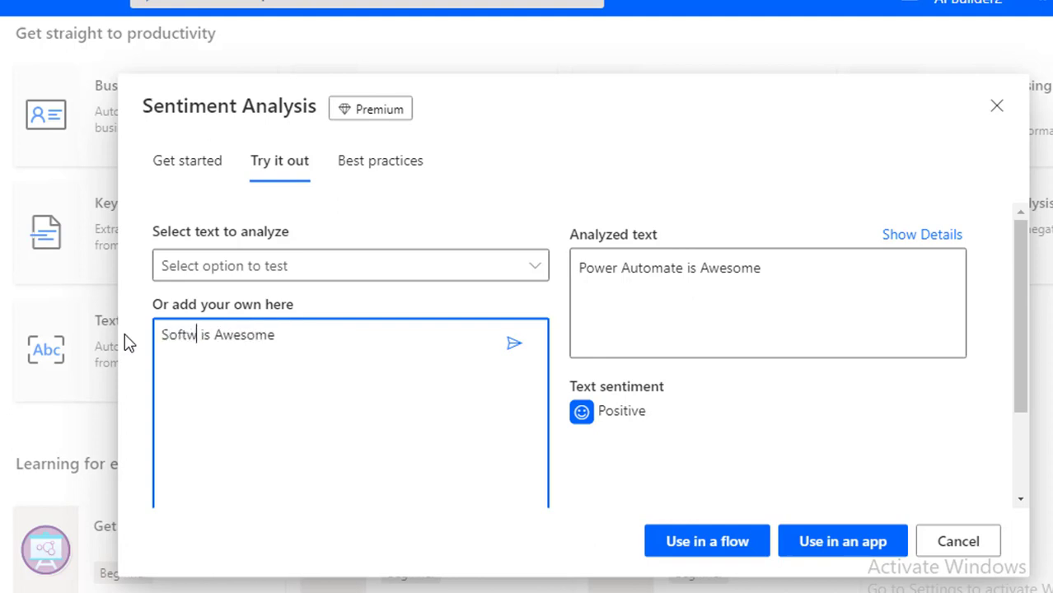
pyautogui.write('are')
pyautogui.click(293, 338)
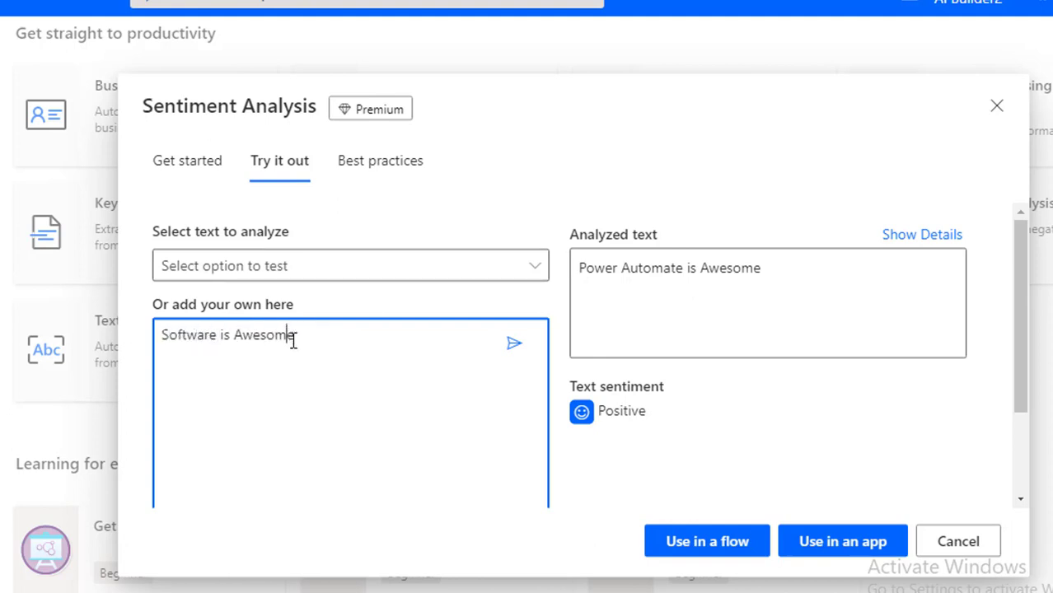
pyautogui.press('BackSpace')
pyautogui.press('BackSpace')
pyautogui.press('BackSpace')
pyautogui.press('BackSpace')
pyautogui.press('Delete')
pyautogui.write('ful')
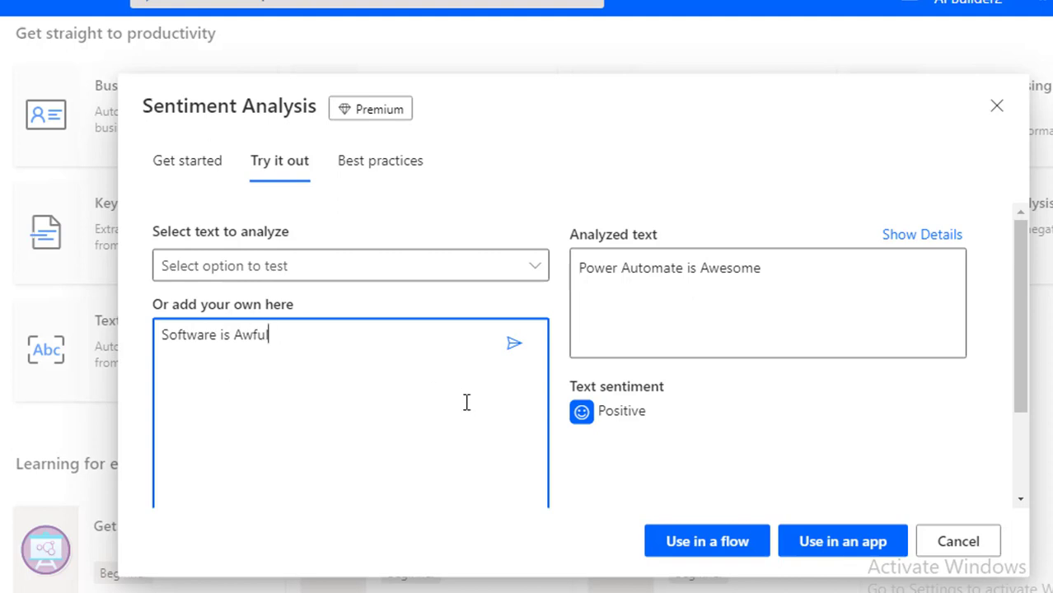
pyautogui.click(513, 346)
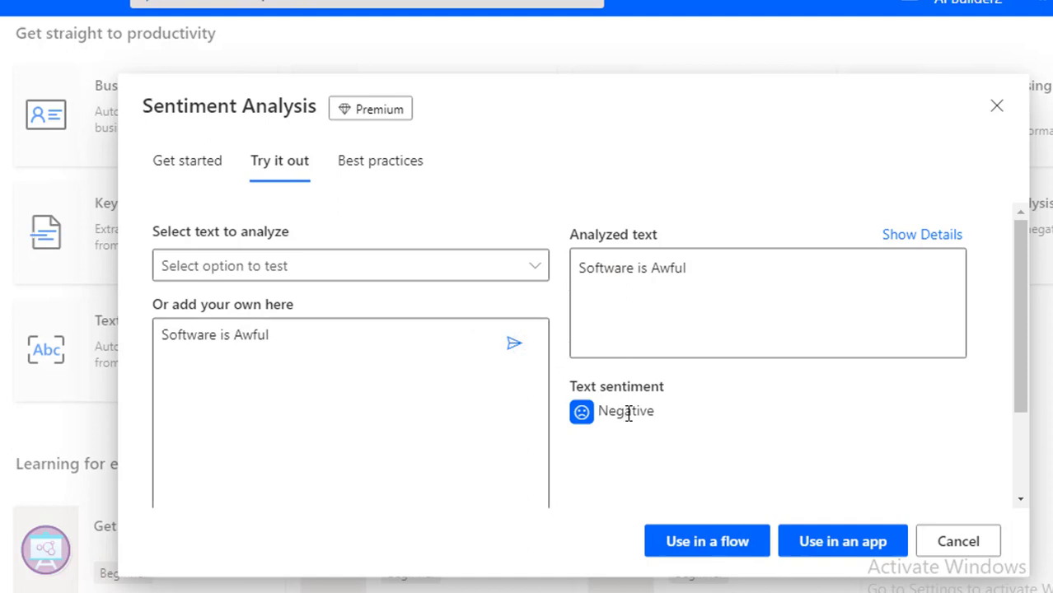
# Replace the last word of the custom text so it reads "Software is not sure" and analyze its sentiment.
pyautogui.doubleClick(252, 333)
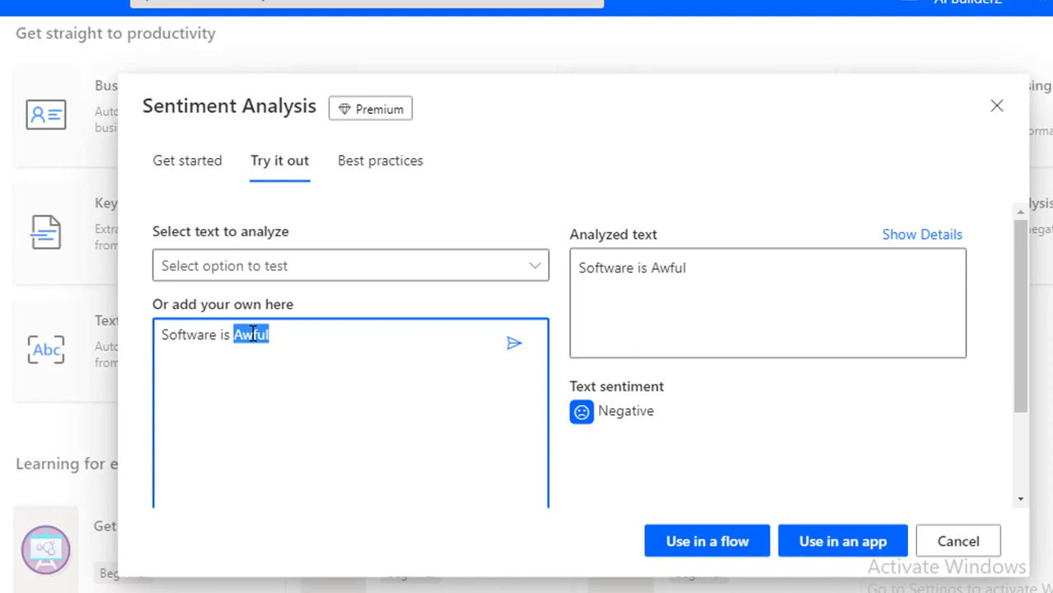
pyautogui.write('not sure')
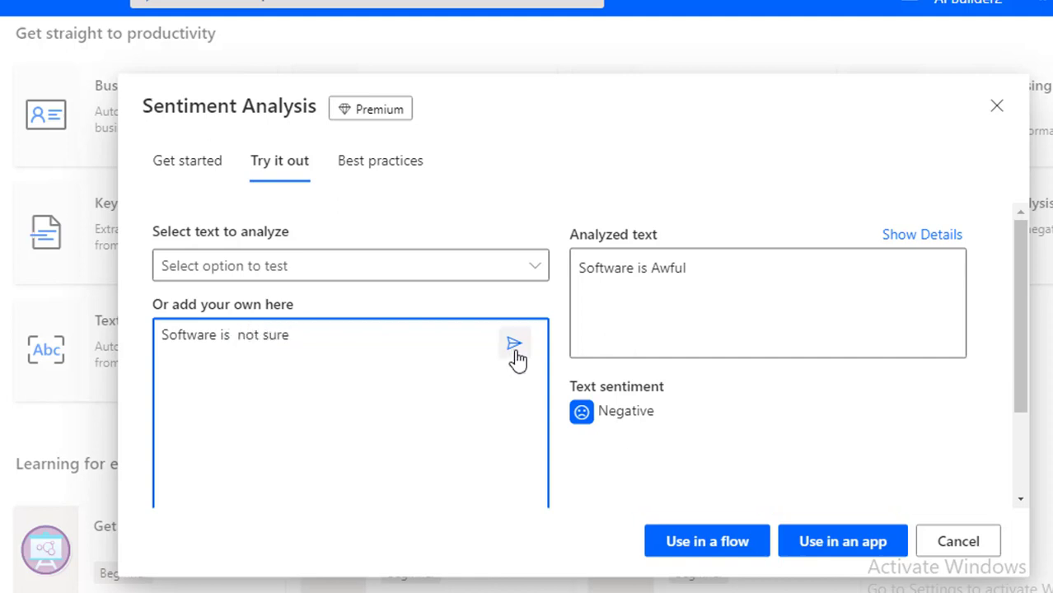
pyautogui.click(513, 344)
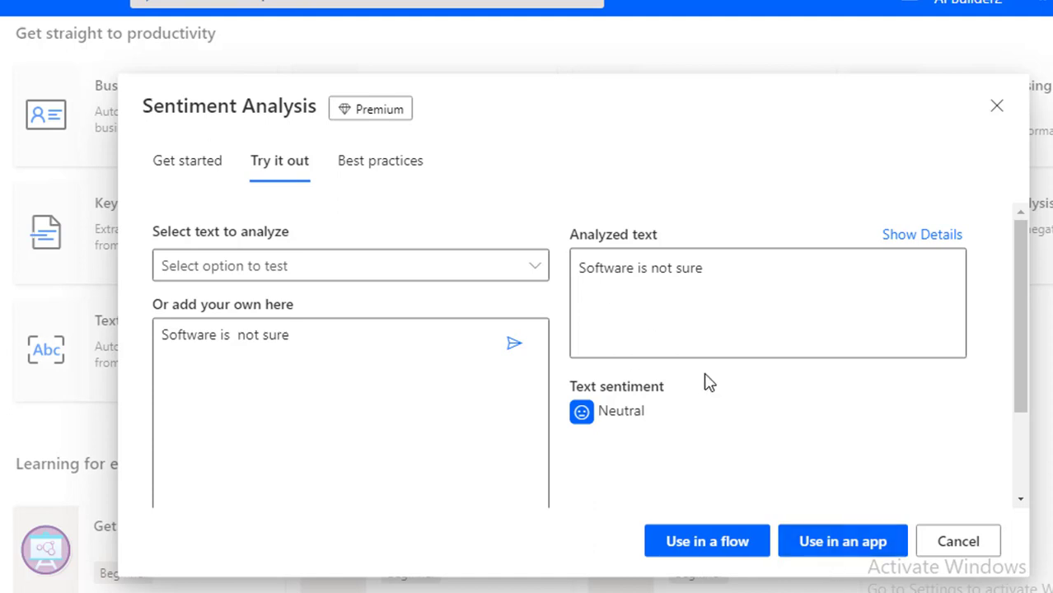
# Review the best practices for Sentiment Analysis, and close the model's dialog.
pyautogui.click(395, 170)
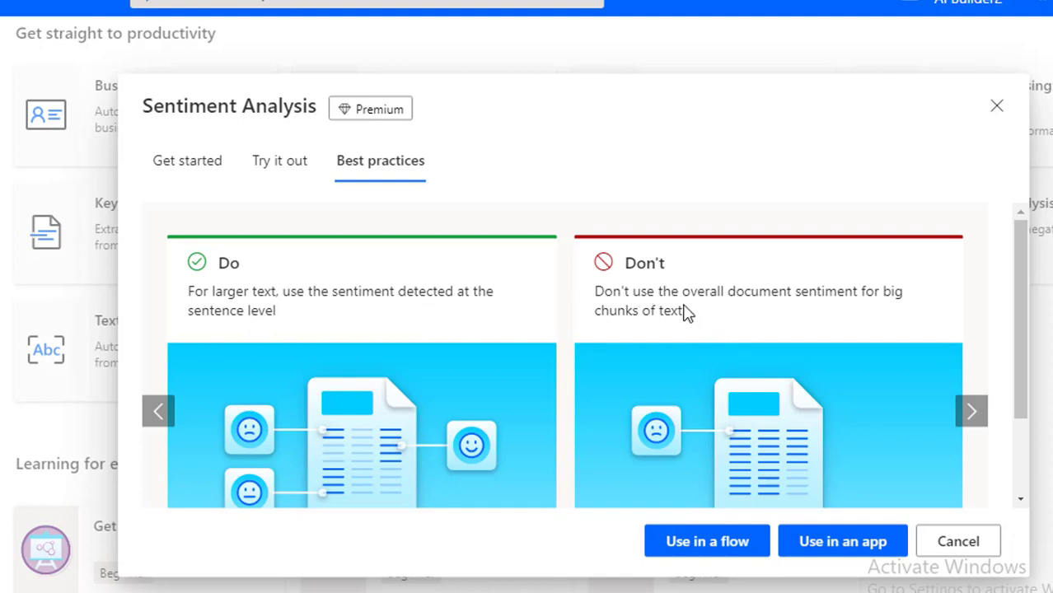
pyautogui.click(972, 411)
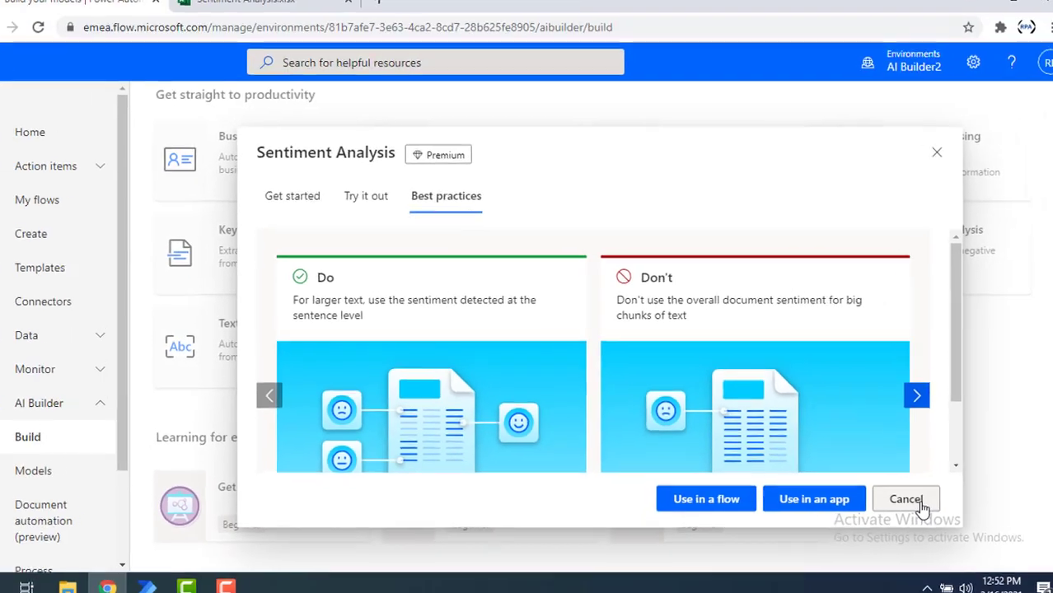
pyautogui.click(958, 541)
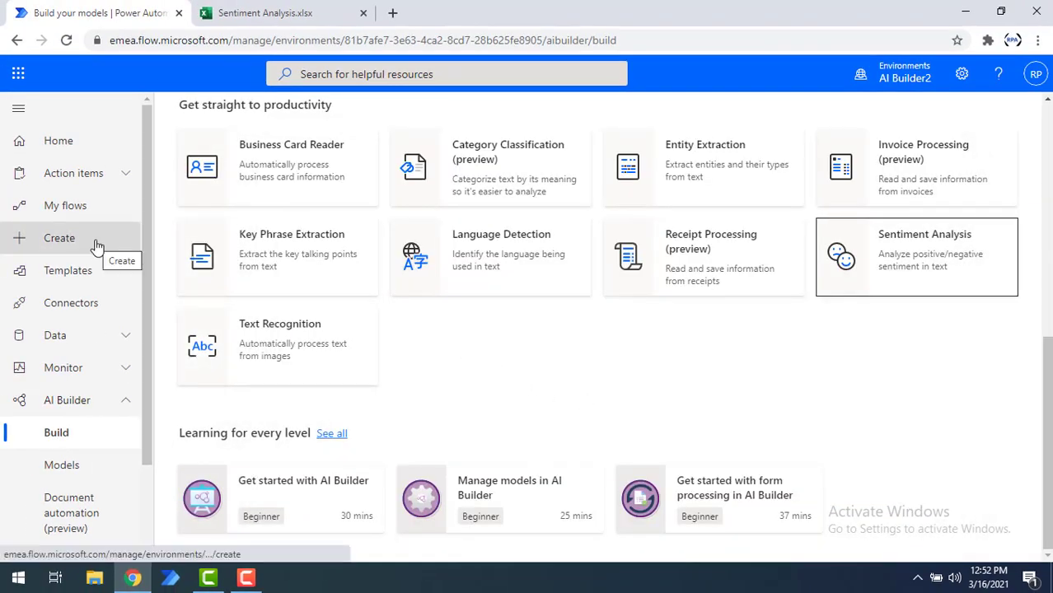
# Create an instant cloud flow named "Sentiment Anlysis Flow" with the "Manually trigger a flow" trigger.
pyautogui.click(59, 238)
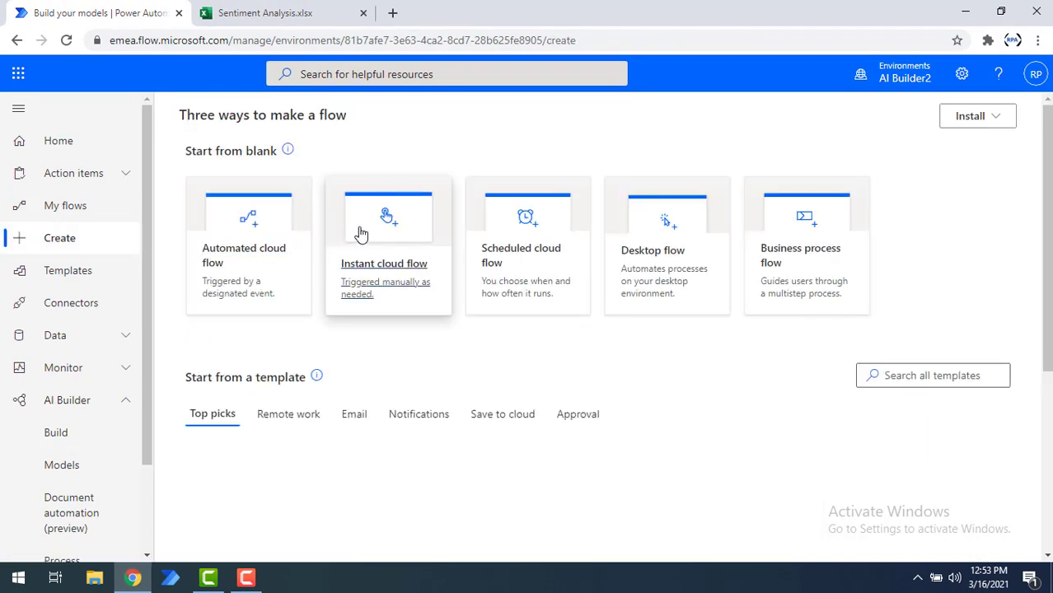
pyautogui.click(361, 234)
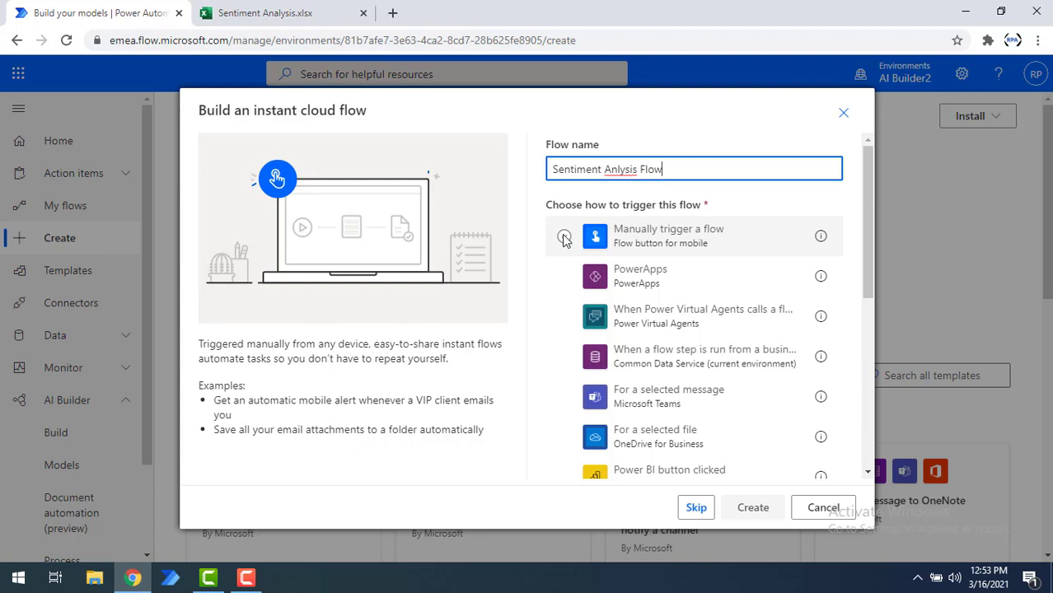
pyautogui.click(563, 237)
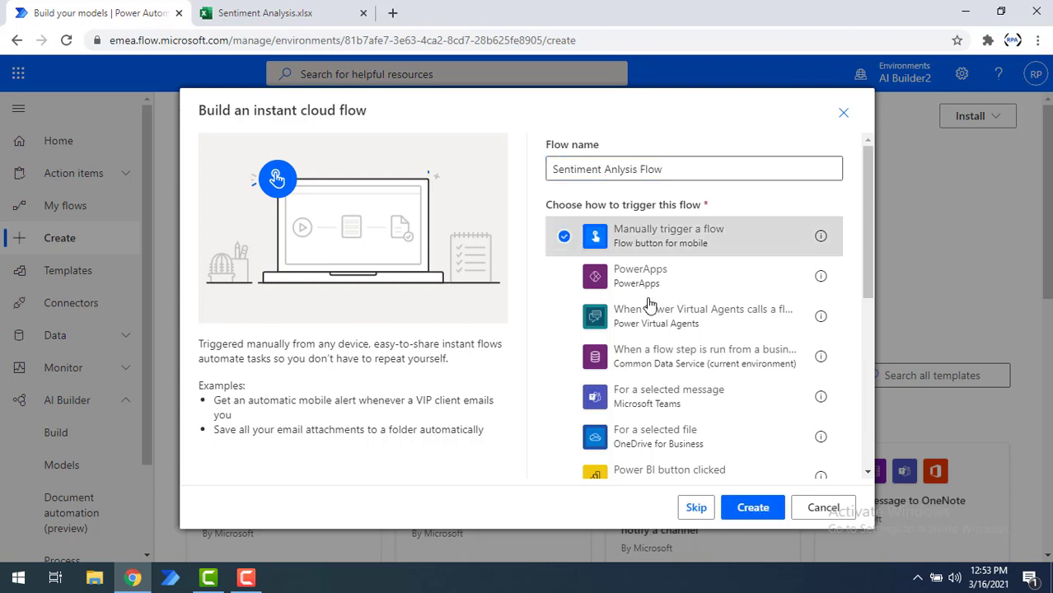
pyautogui.click(752, 508)
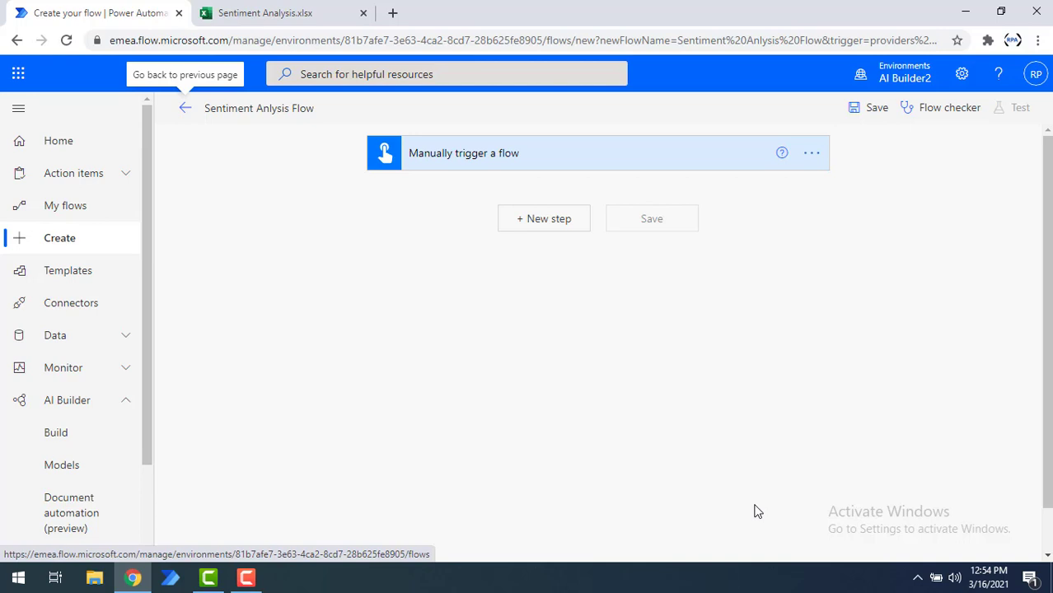
# Add a text input to the manual trigger and enter "feedback" in its name.
pyautogui.click(433, 159)
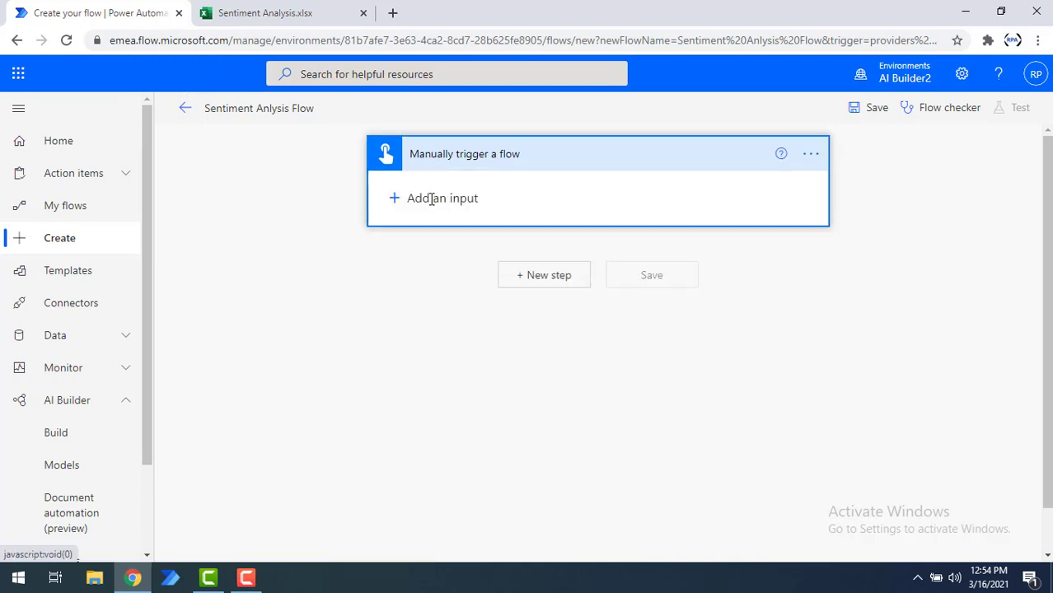
pyautogui.click(422, 200)
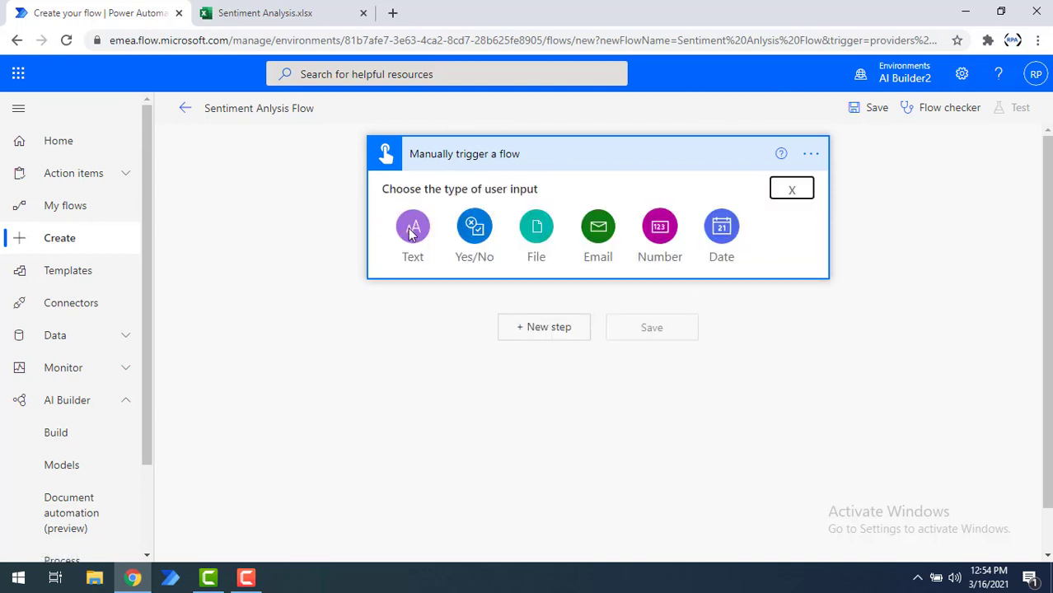
pyautogui.click(412, 234)
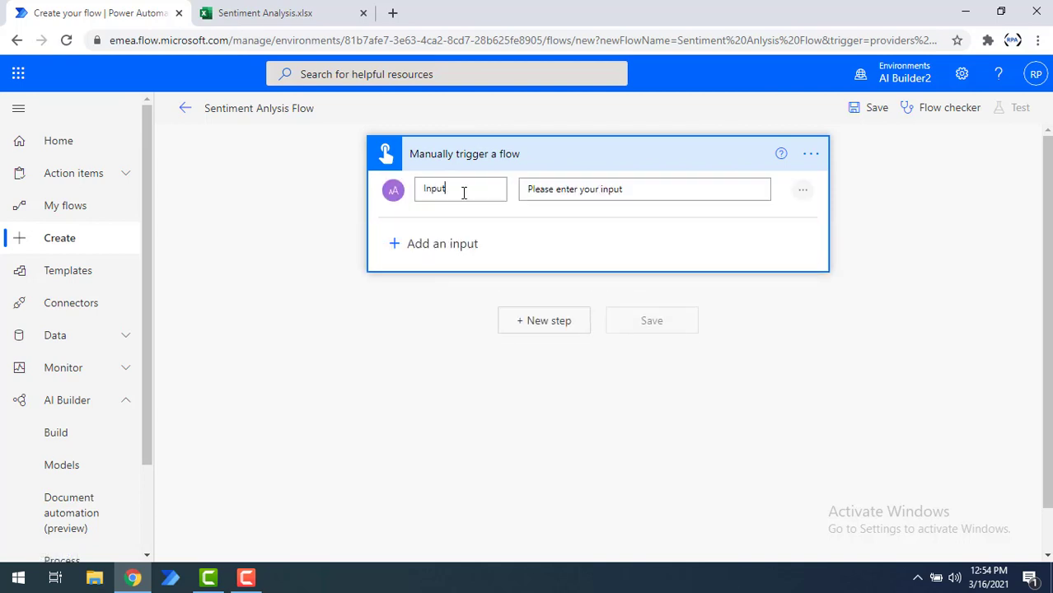
pyautogui.write('feedback')
# Add AI Builder's Predict action as a new step after the manual trigger.
pyautogui.click(556, 323)
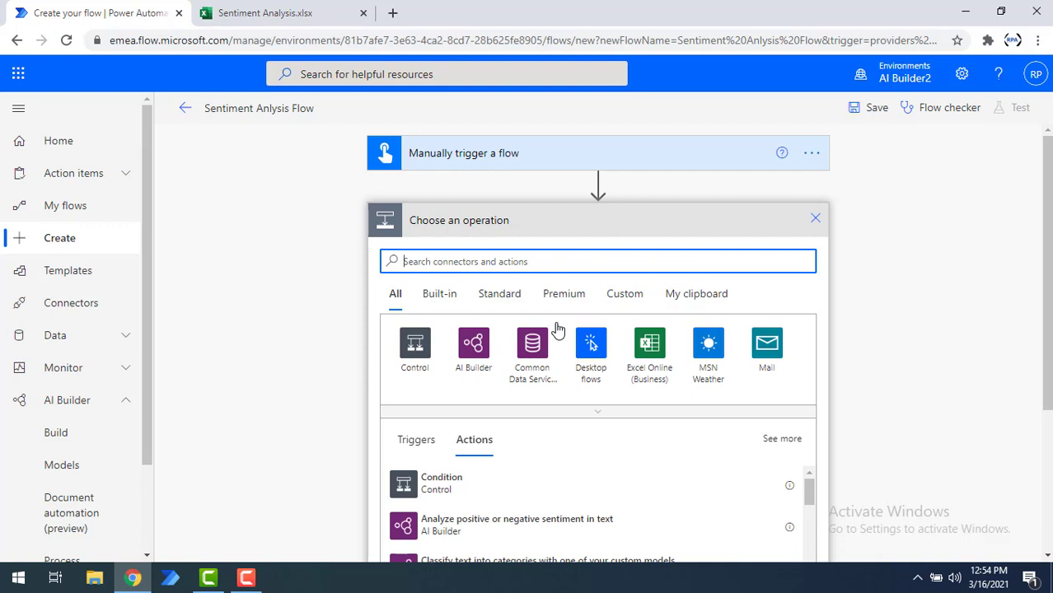
pyautogui.click(473, 353)
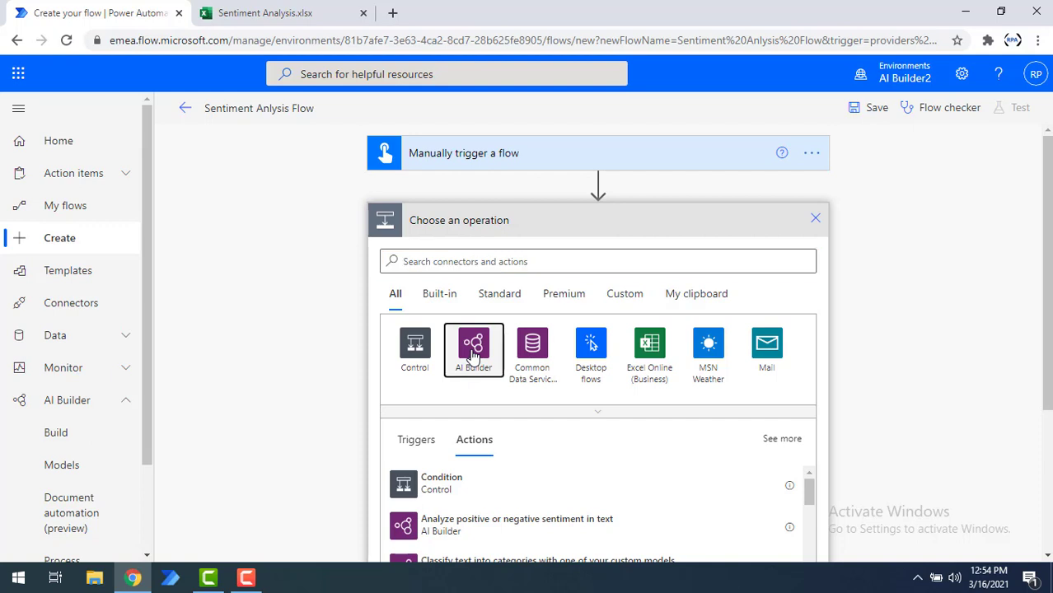
pyautogui.scroll(-2, 472, 357)
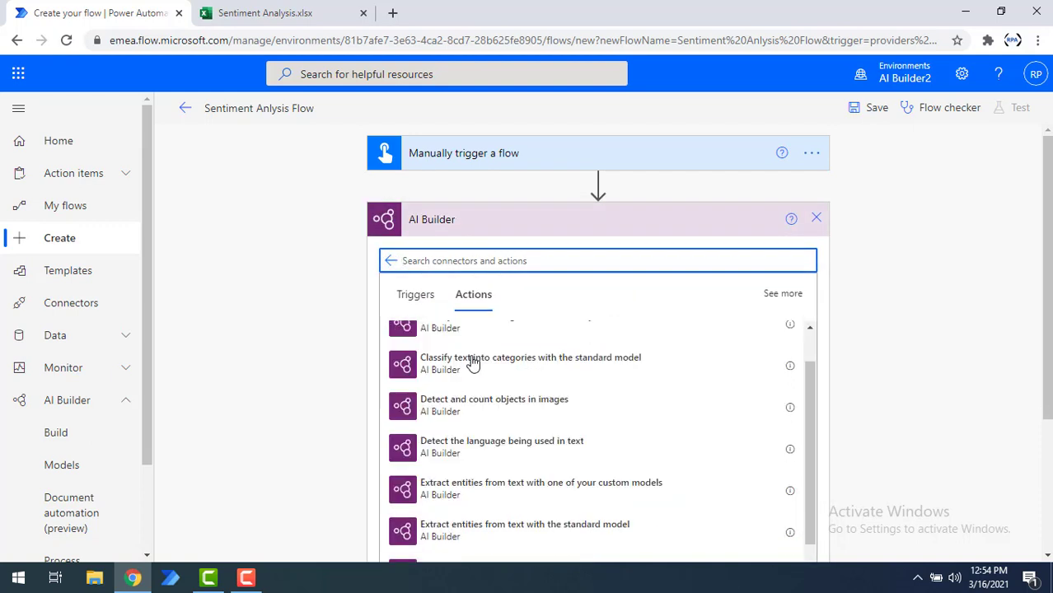
pyautogui.scroll(-2, 492, 515)
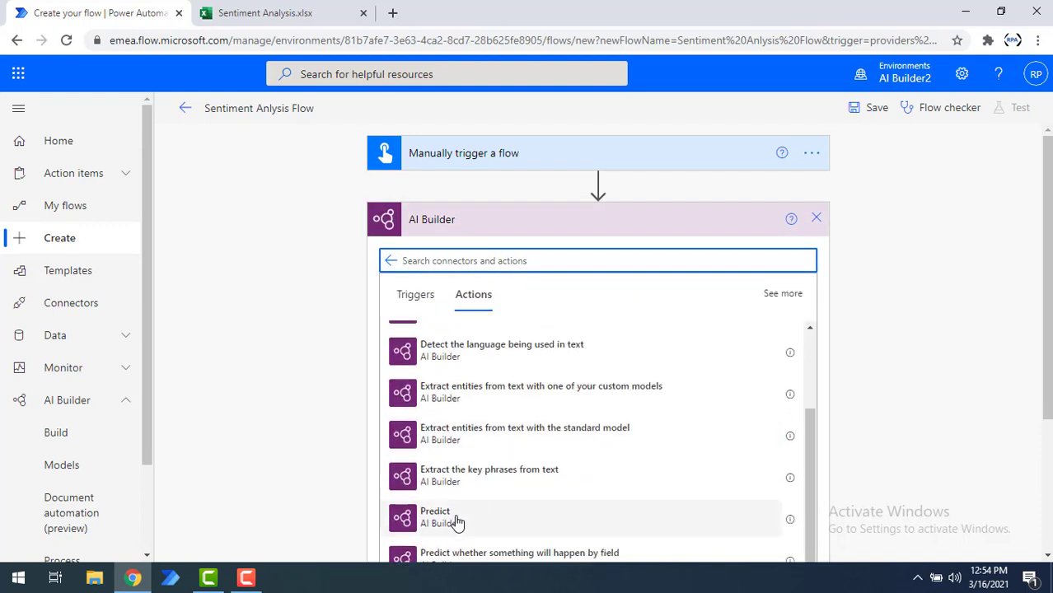
pyautogui.click(453, 525)
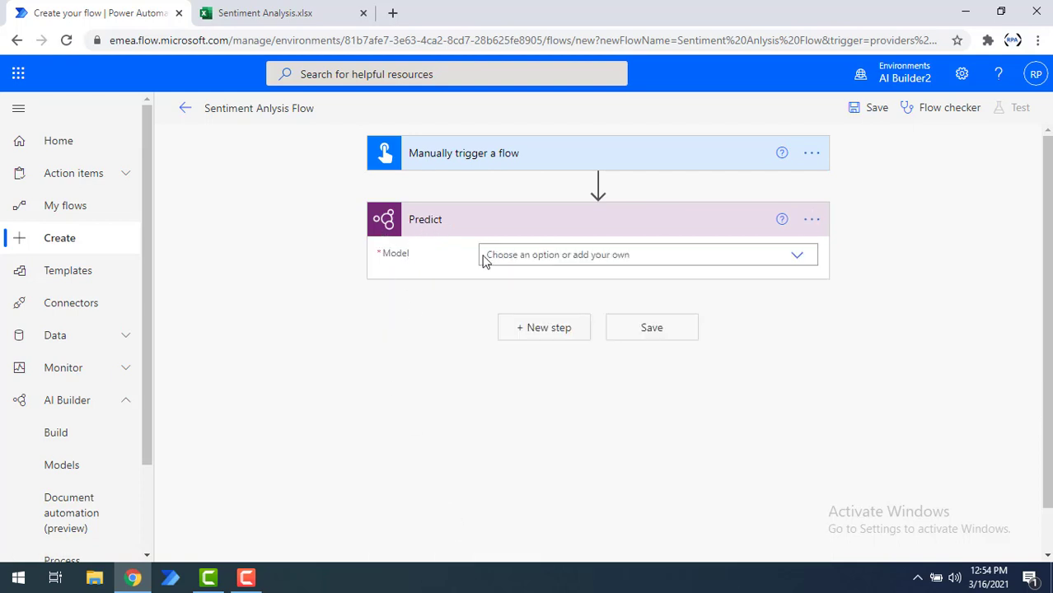
# Set the Predict action's model to SentimentAnalysis model and its language to "en".
pyautogui.click(510, 255)
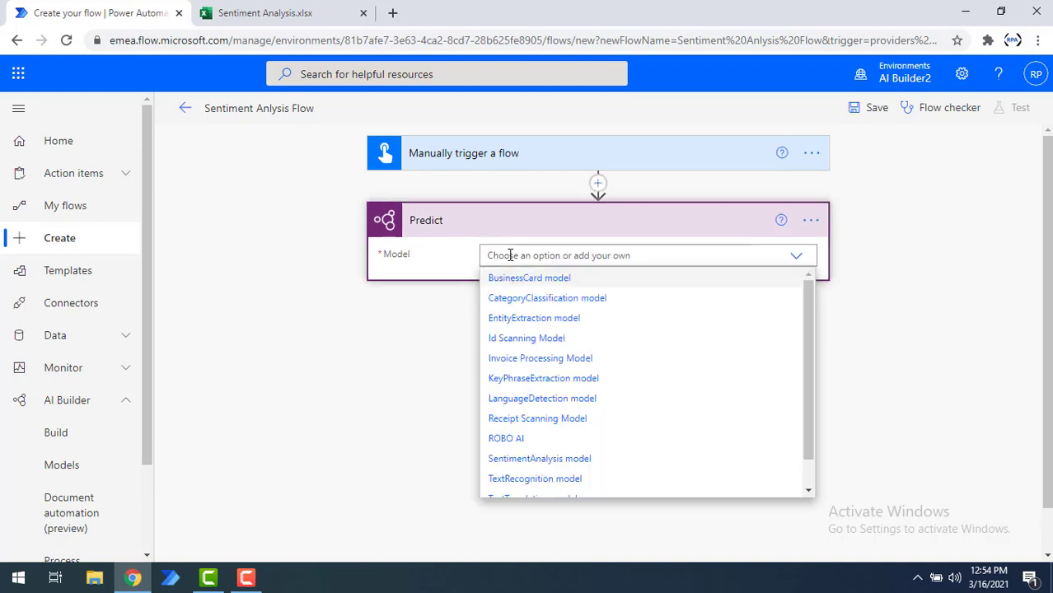
pyautogui.click(540, 459)
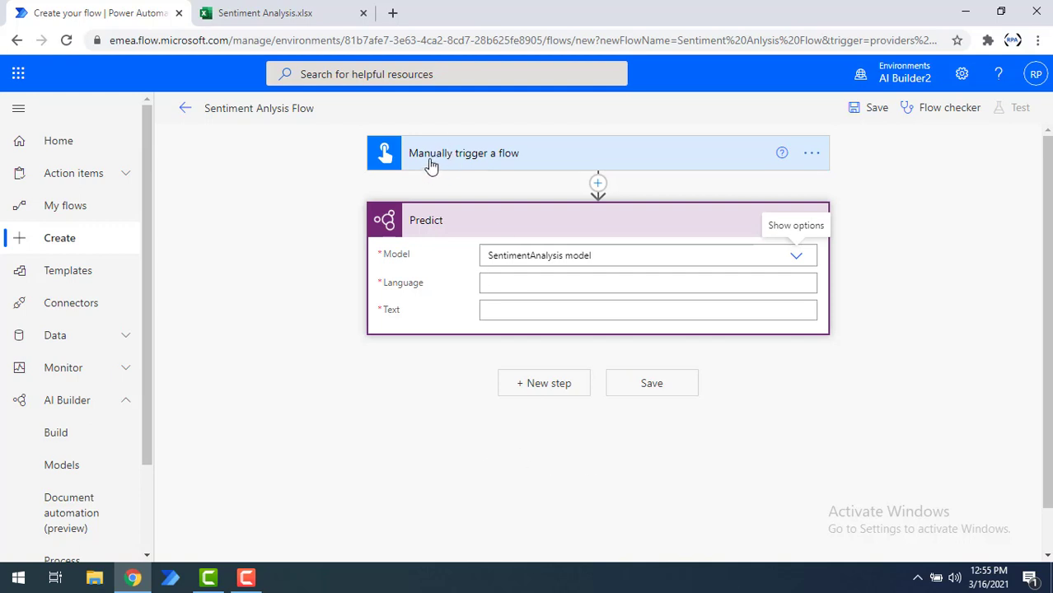
pyautogui.click(494, 285)
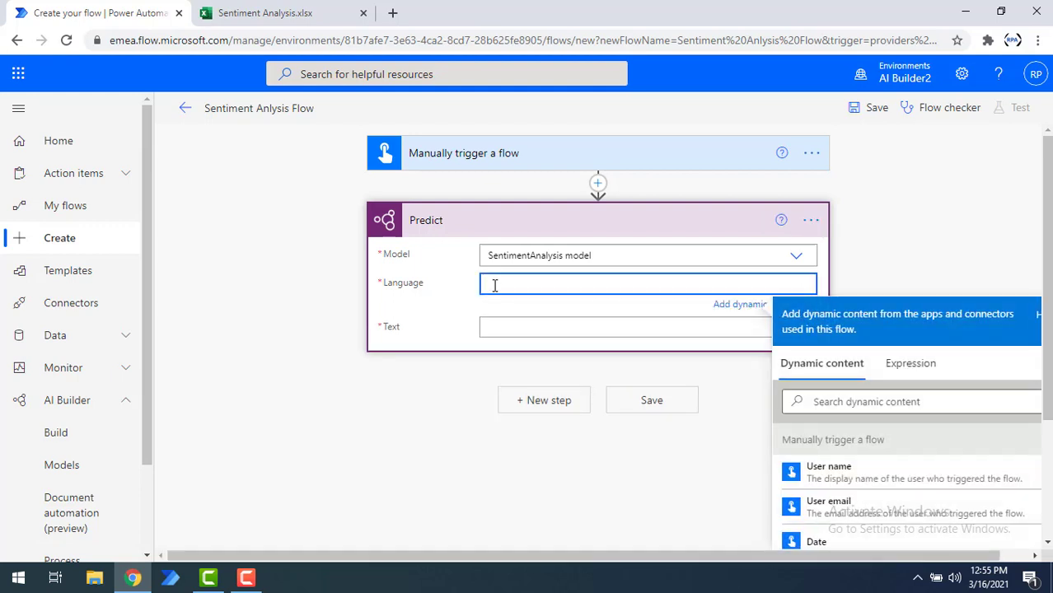
pyautogui.write('en')
pyautogui.click(410, 332)
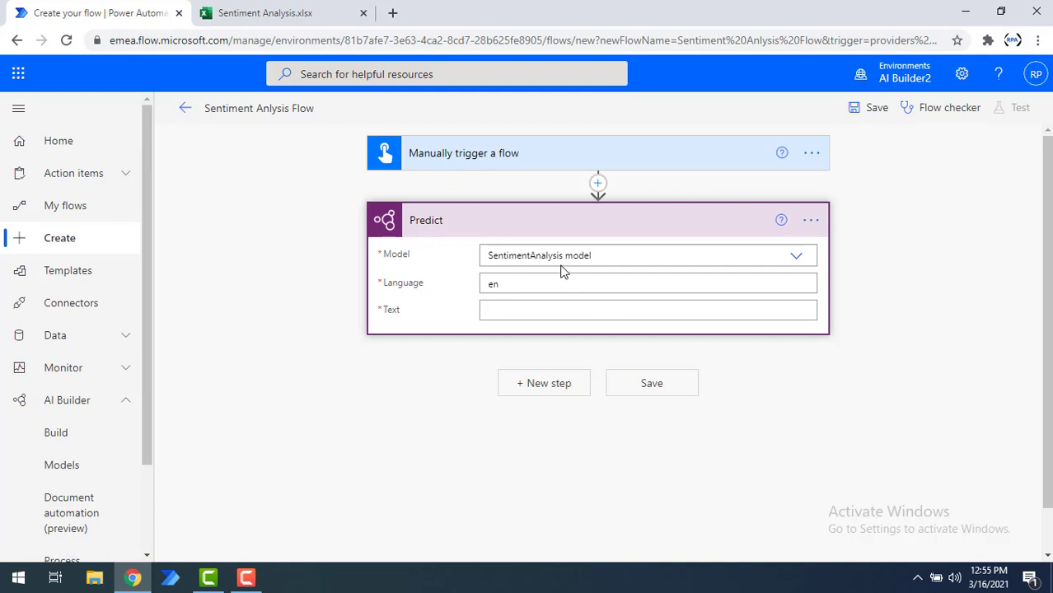
# Search the dynamic content for "input feed" and insert Input feedback as the Predict action's text.
pyautogui.click(527, 307)
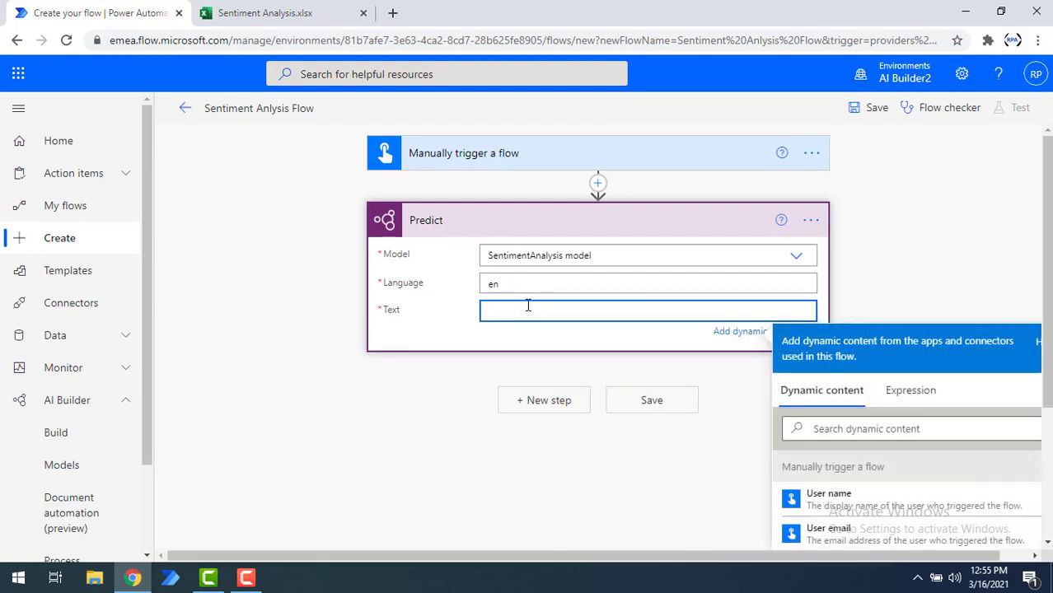
pyautogui.click(816, 428)
pyautogui.write('in')
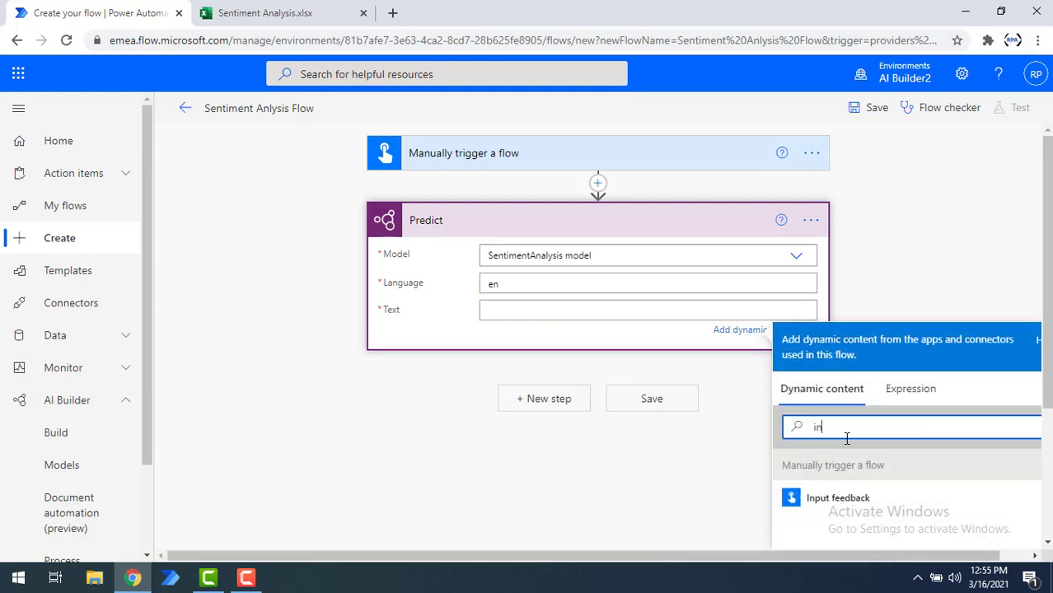
pyautogui.write('put feed')
pyautogui.click(865, 499)
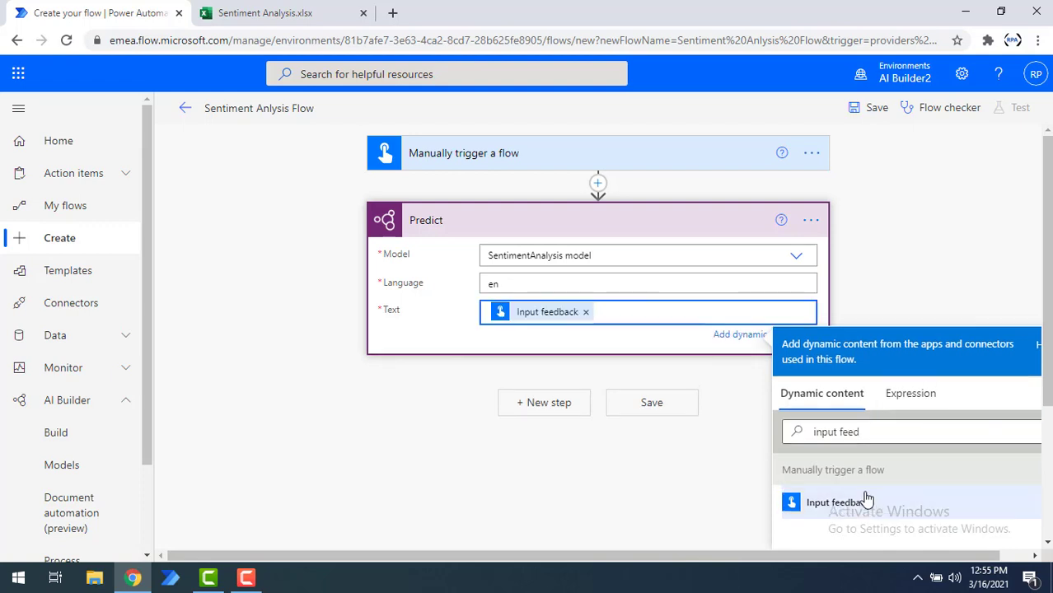
pyautogui.click(603, 344)
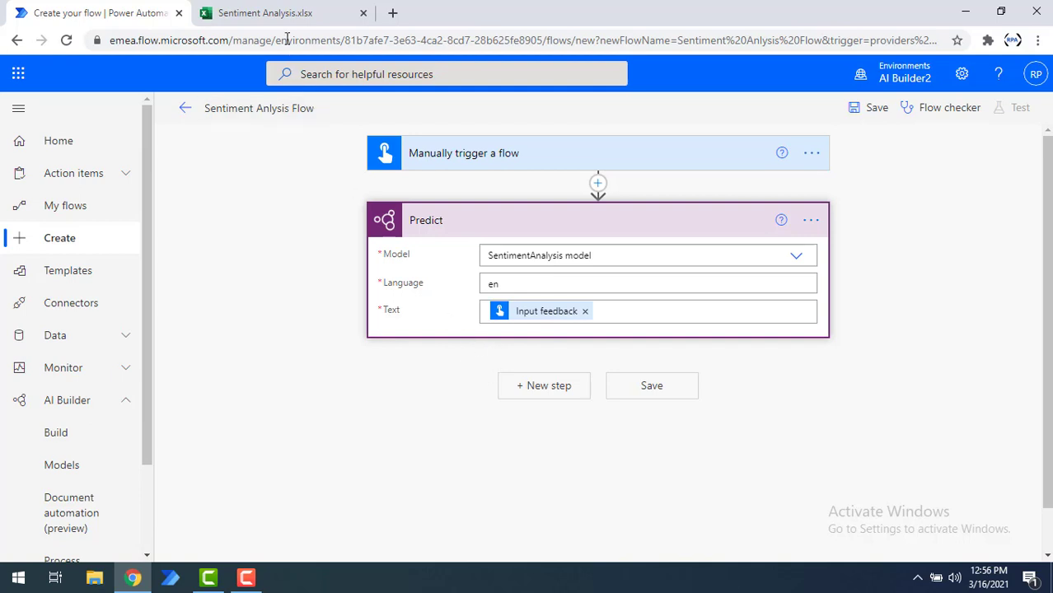
# Switch to the Sentiment Analysis.xlsx workbook to examine its table columns, and return to the flow in Power Automate.
pyautogui.click(277, 12)
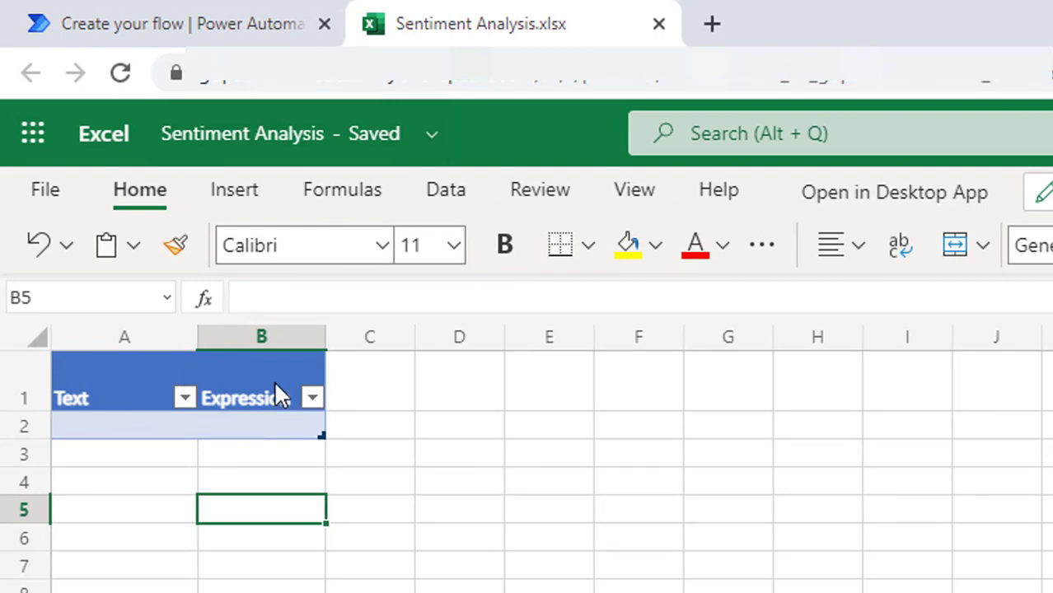
pyautogui.click(72, 432)
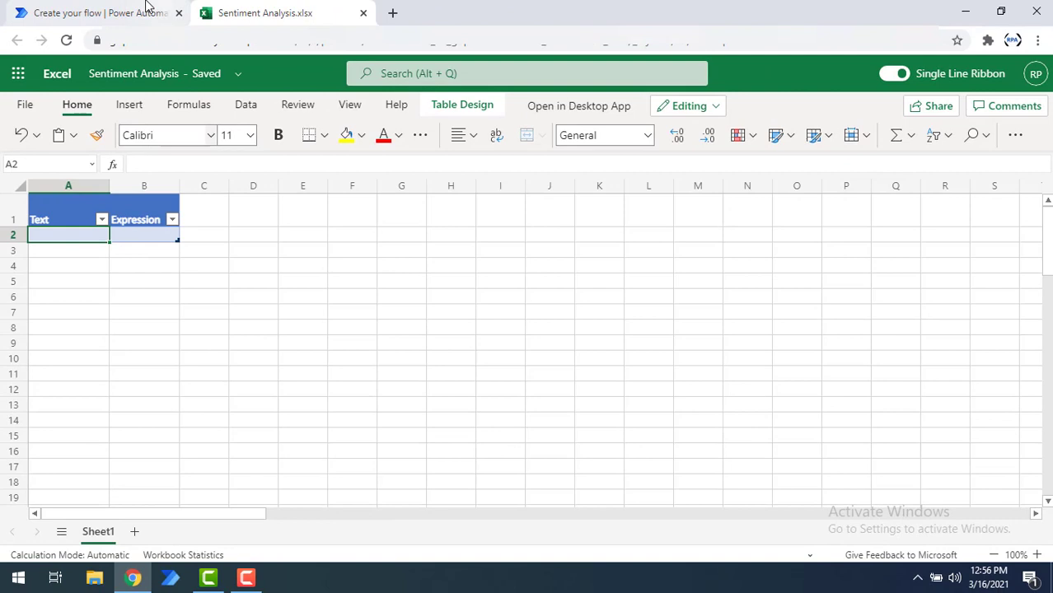
pyautogui.click(145, 6)
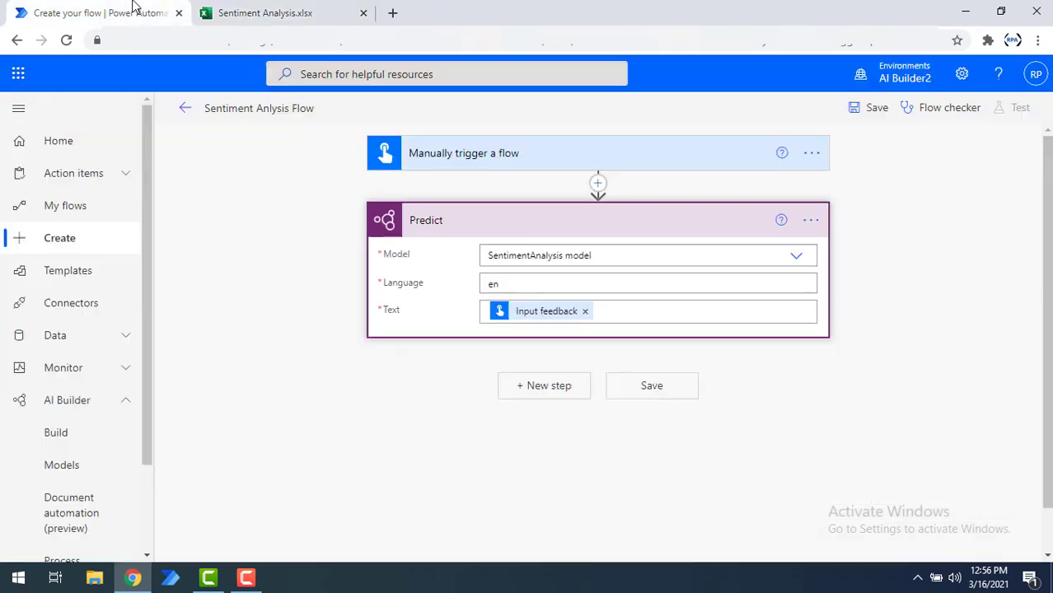
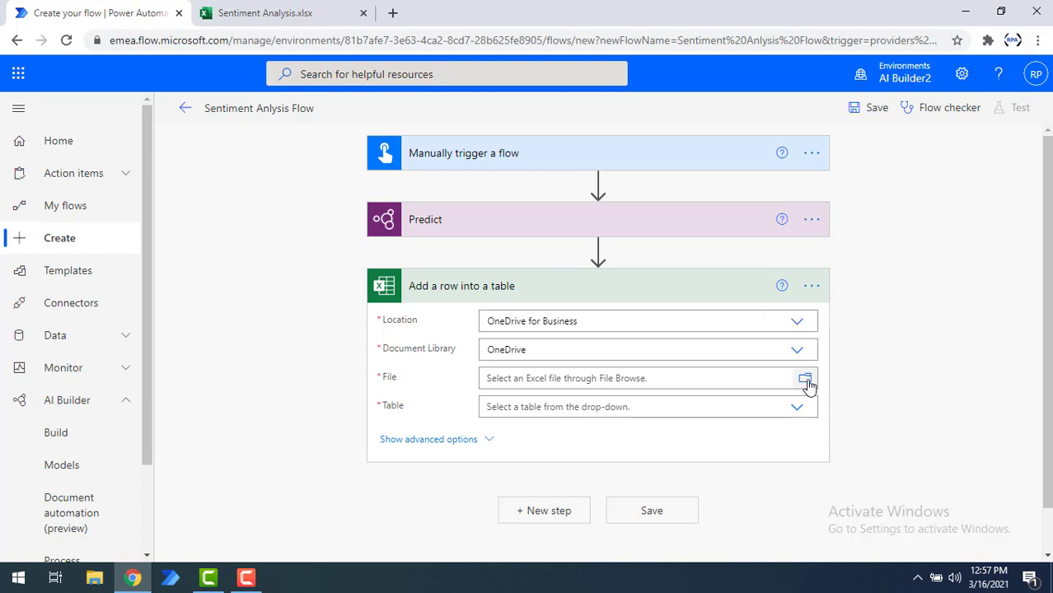
# Point the Add a row into a table action to the file Sentiment Analysis.xlsx and its Sentiment table.
pyautogui.click(805, 381)
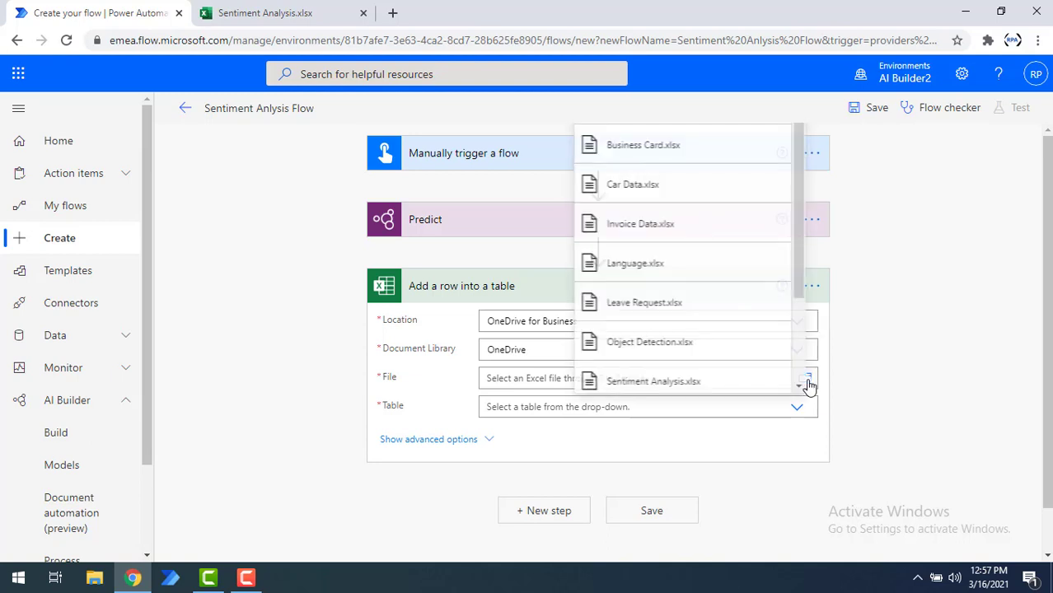
pyautogui.click(677, 383)
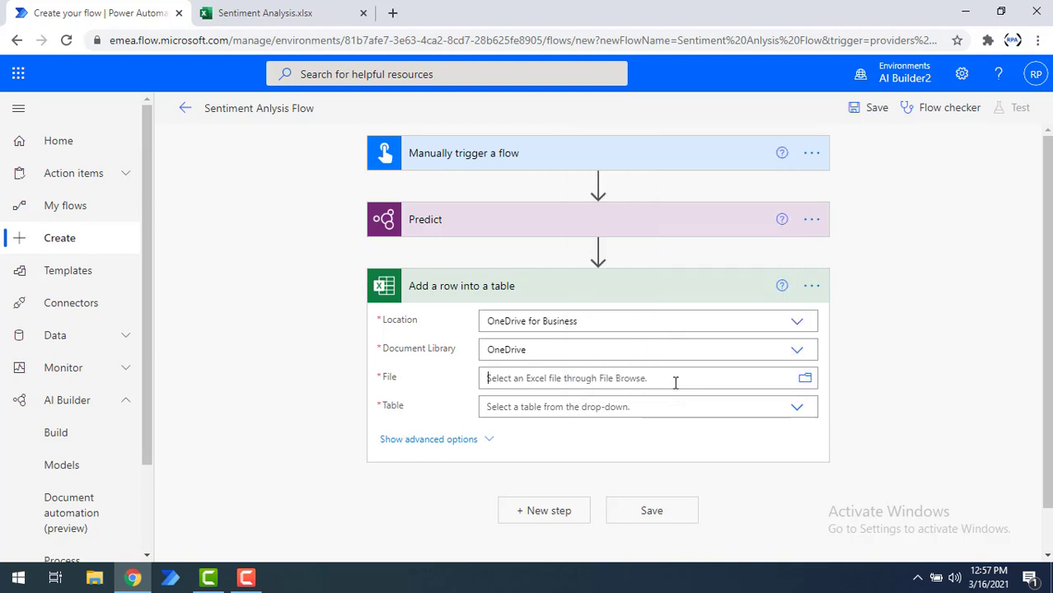
pyautogui.click(577, 421)
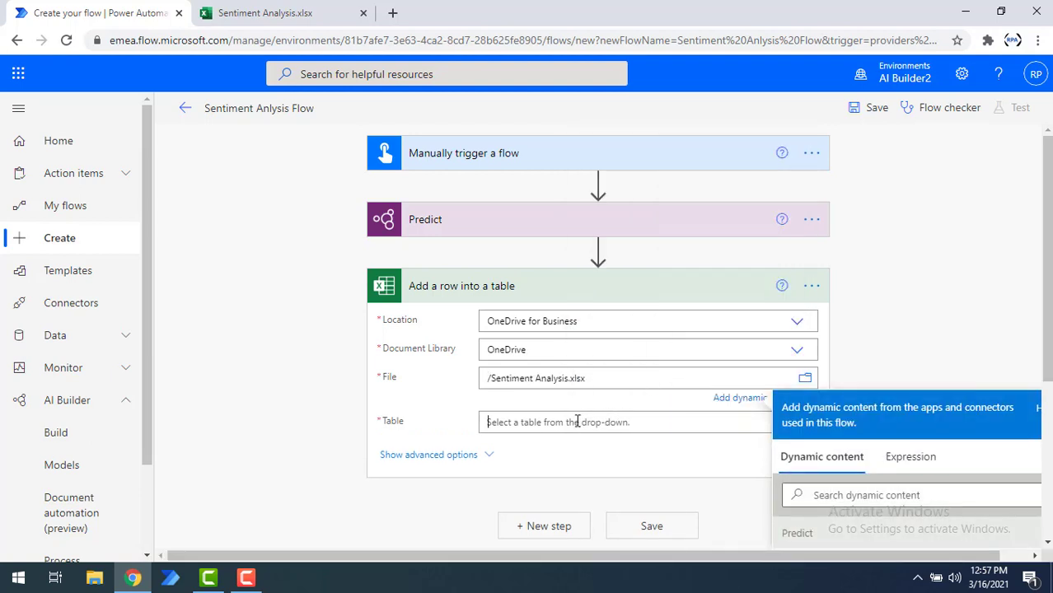
pyautogui.click(577, 421)
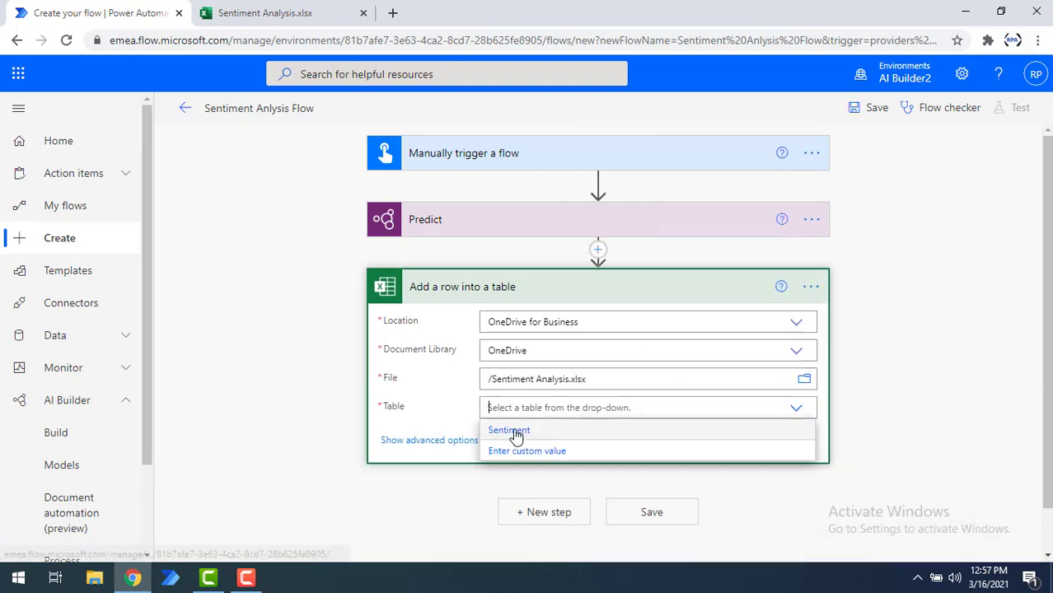
pyautogui.click(512, 431)
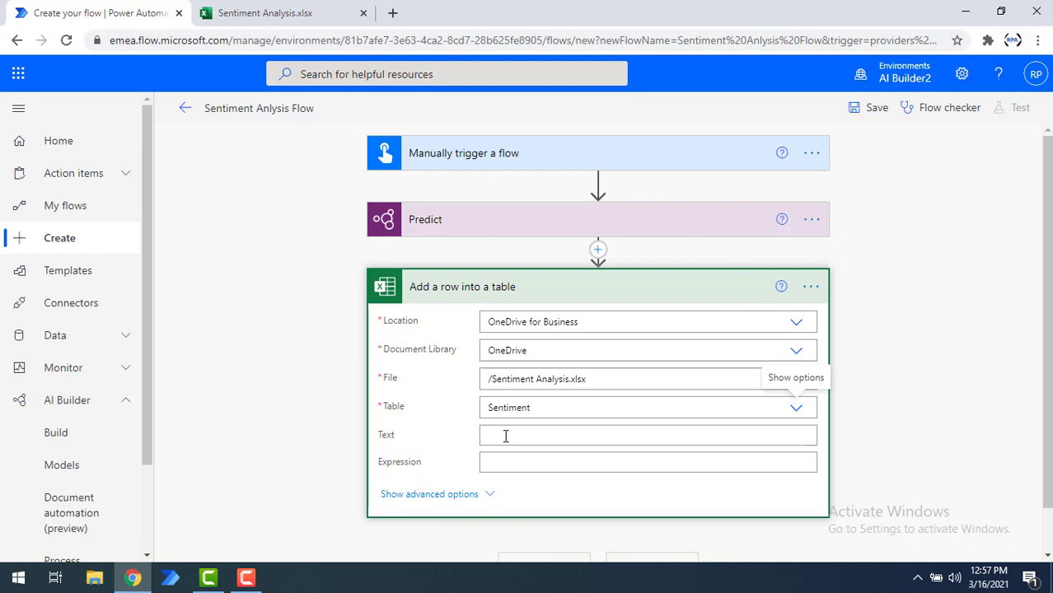
# Fill the new row's Text column with the Input feedback dynamic content, found by searching for "input feed".
pyautogui.click(506, 436)
pyautogui.click(502, 475)
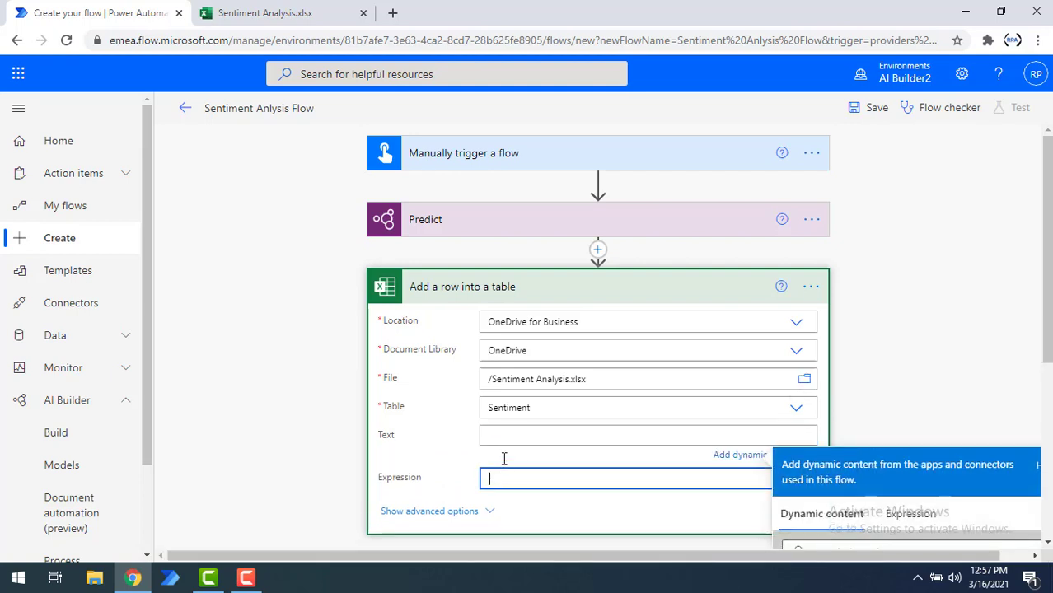
pyautogui.click(505, 435)
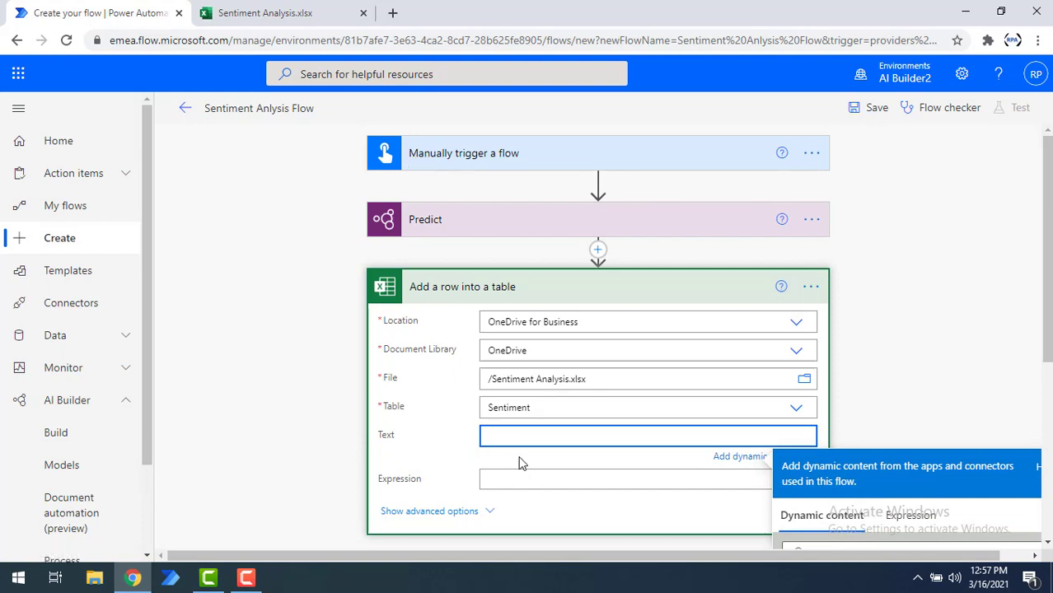
pyautogui.scroll(-1, 878, 502)
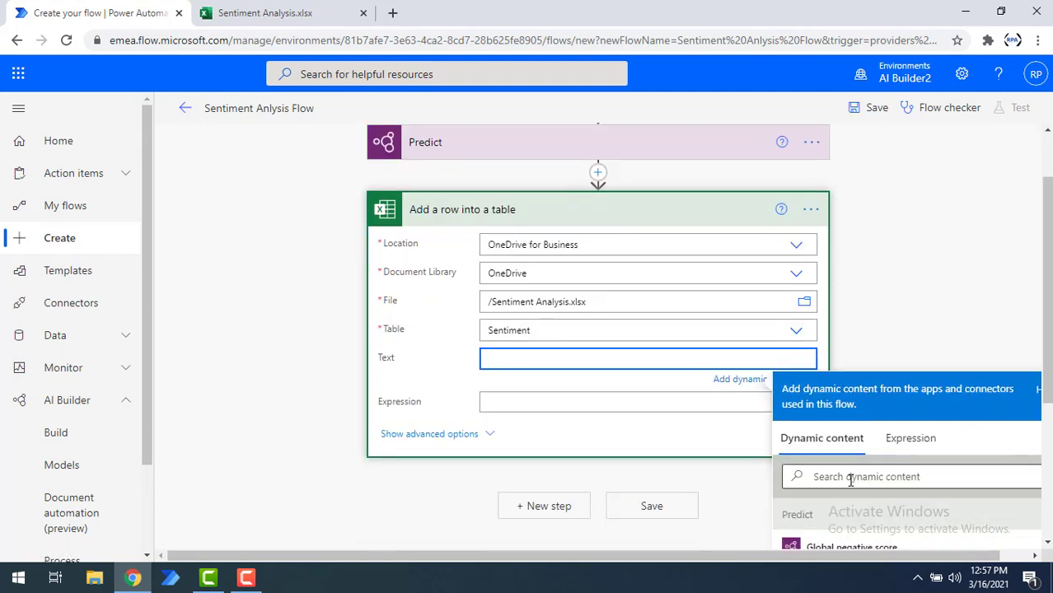
pyautogui.click(851, 478)
pyautogui.write('in')
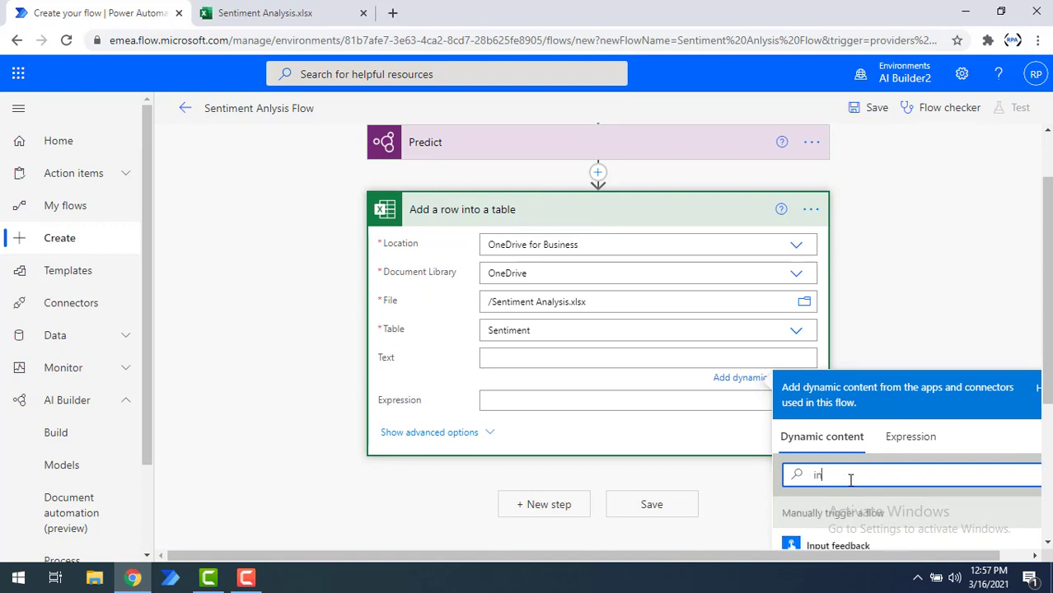
pyautogui.write('put feed')
pyautogui.click(849, 547)
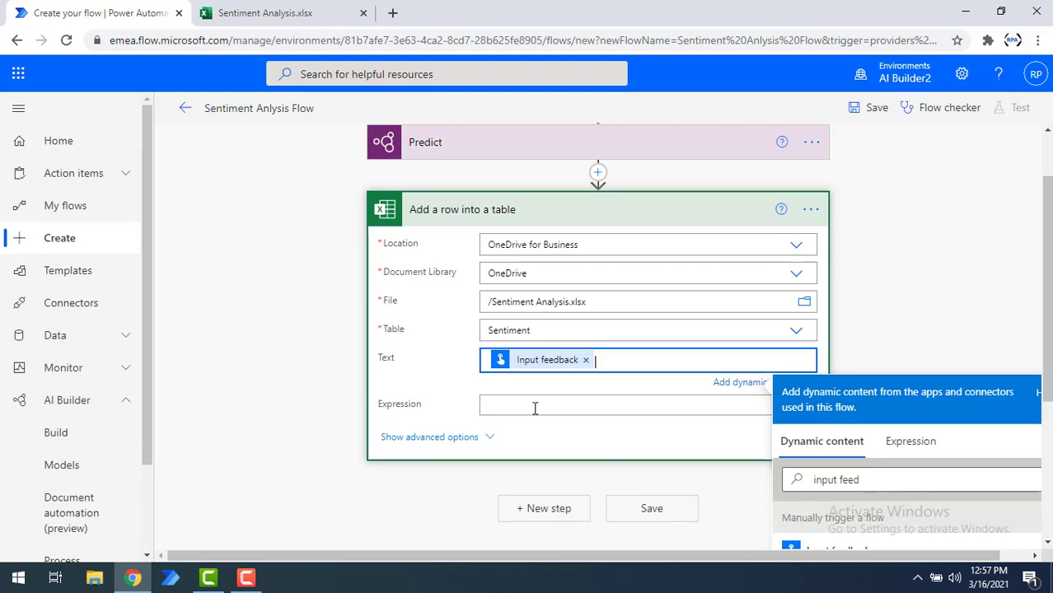
# Fill the new row's Expression column with the Sentence sentiment output of the Predict action.
pyautogui.click(526, 405)
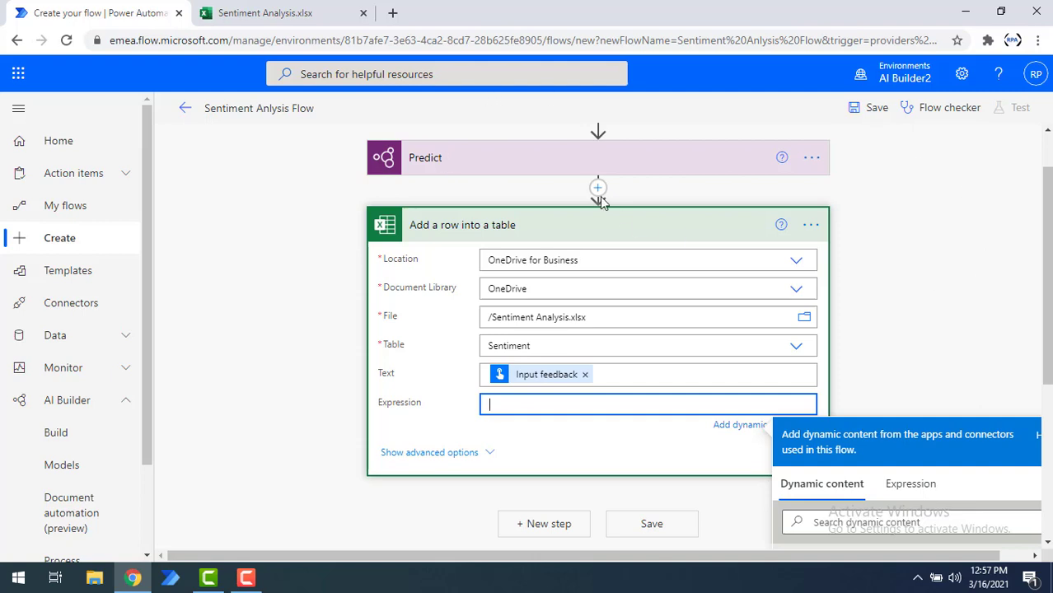
pyautogui.scroll(-3, 956, 395)
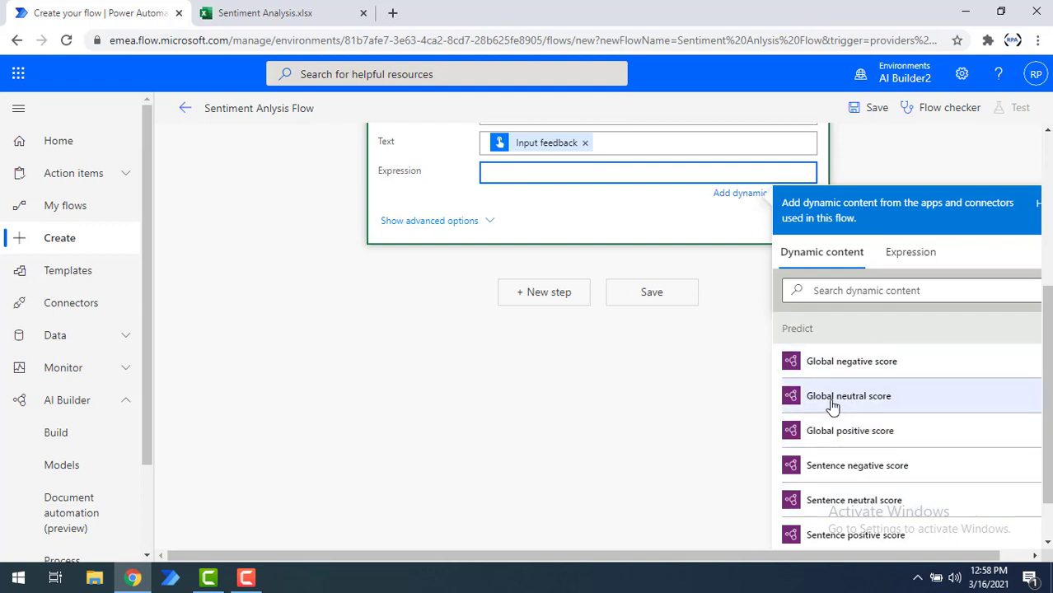
pyautogui.scroll(-1, 867, 436)
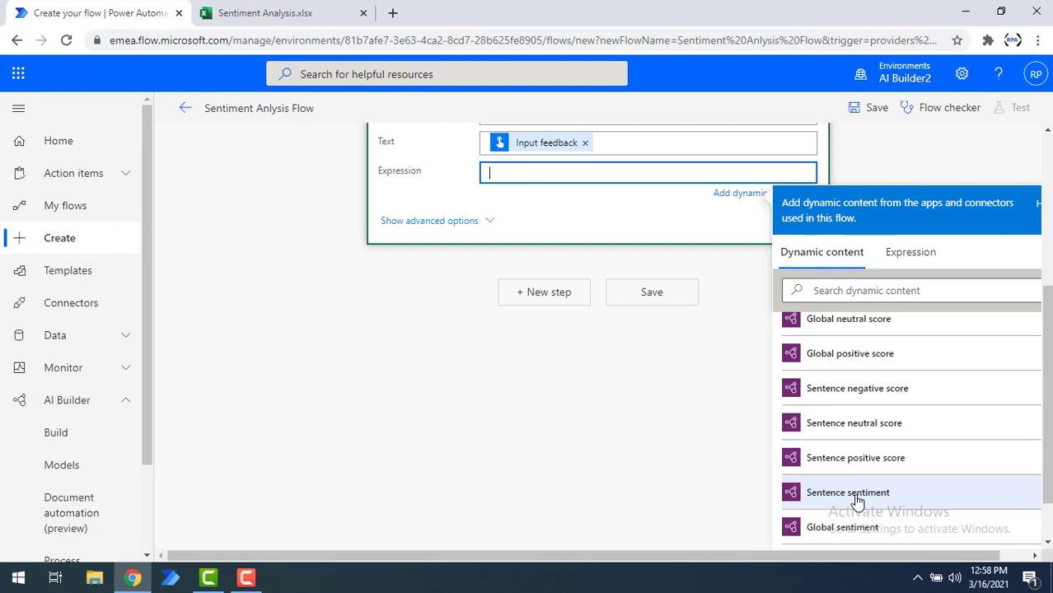
pyautogui.click(857, 494)
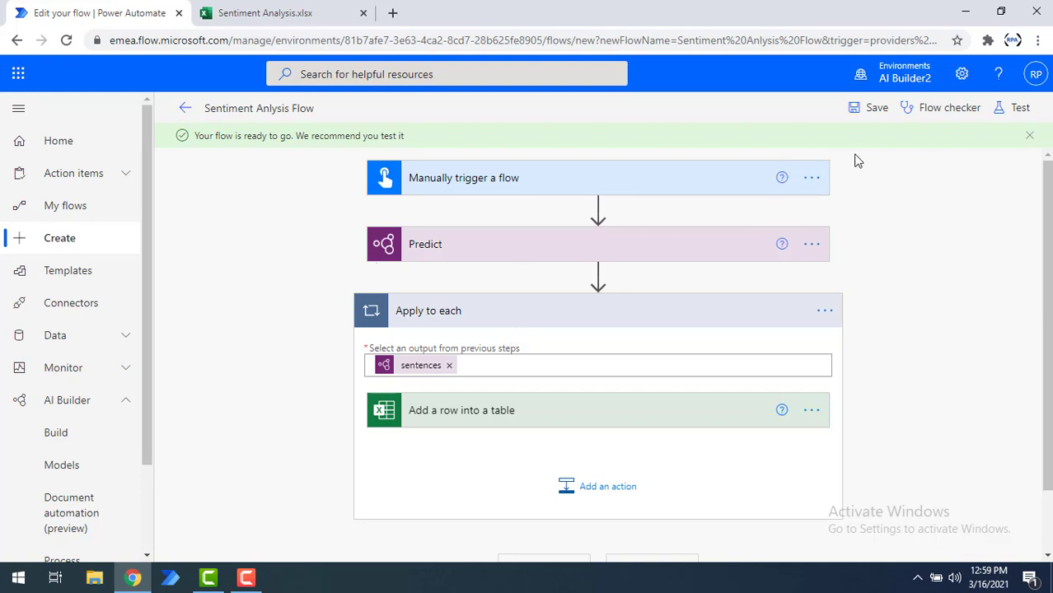
# Test the flow manually, running it with "power Automate is Awesome" as the Input feedback.
pyautogui.click(1013, 111)
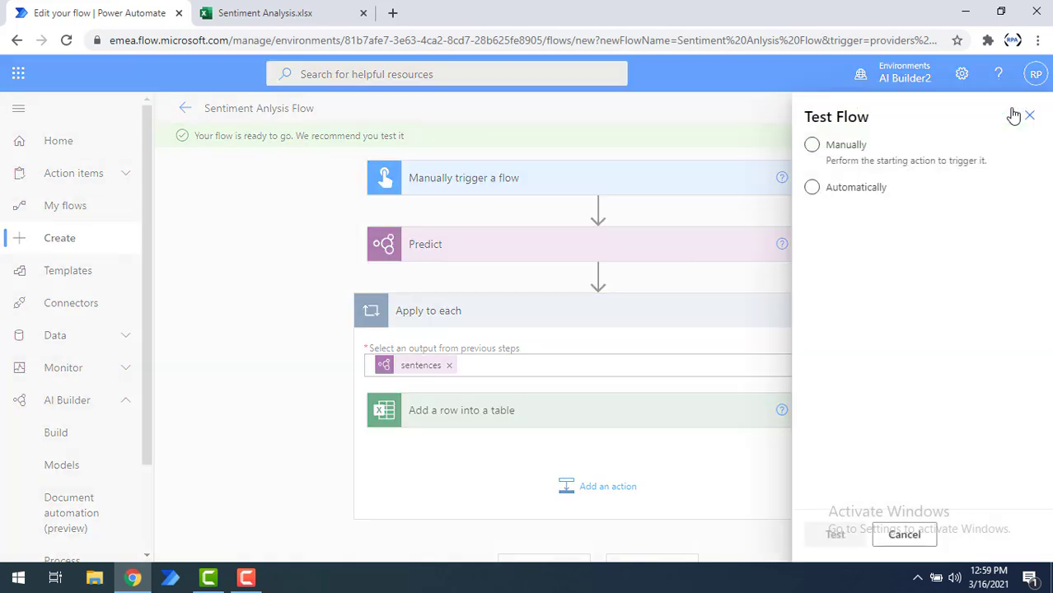
pyautogui.click(814, 147)
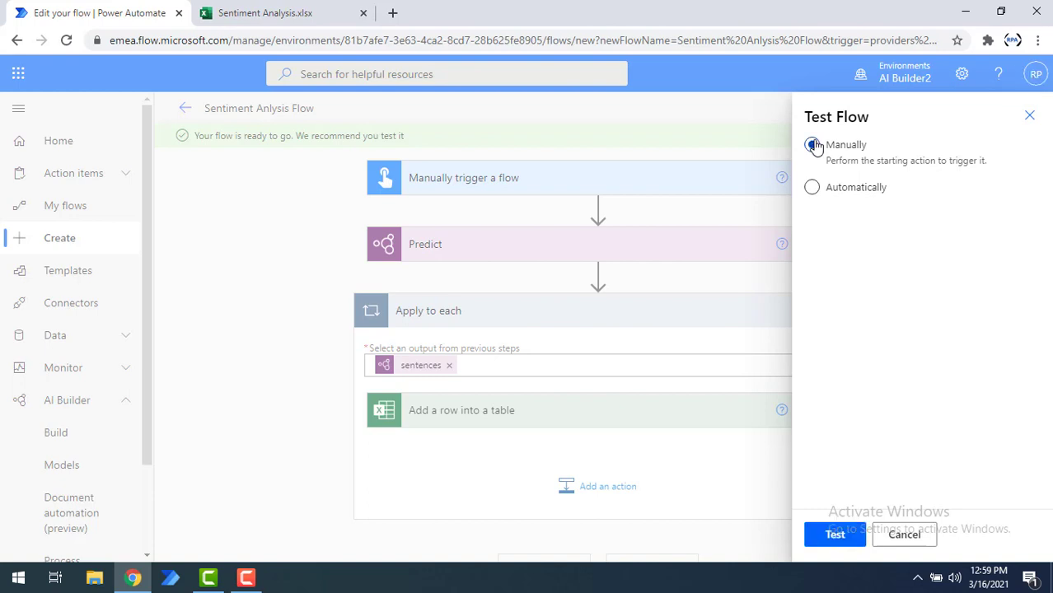
pyautogui.click(837, 537)
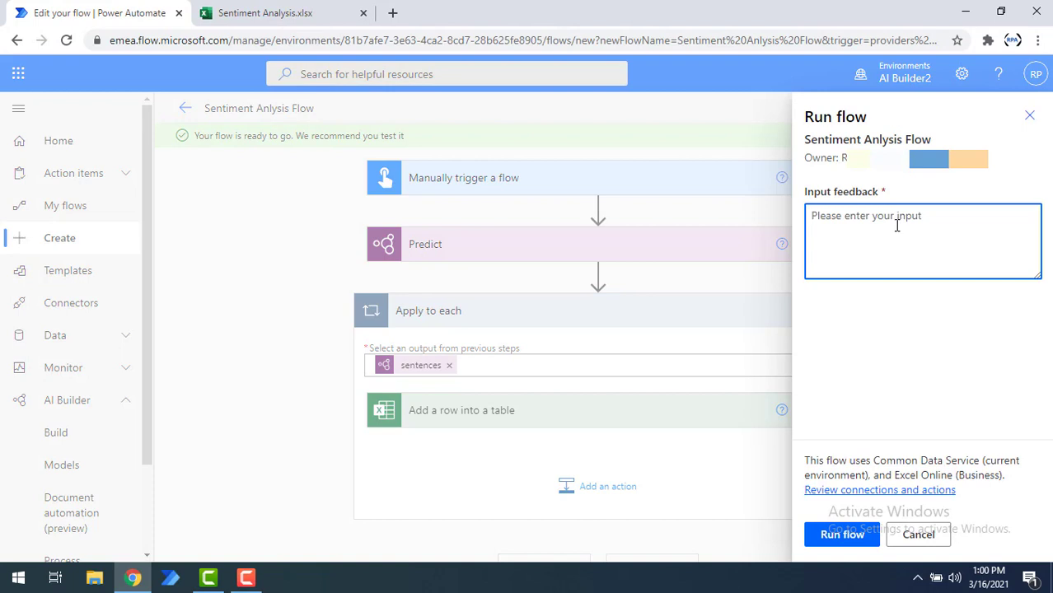
pyautogui.write('power  Automate is Awesome')
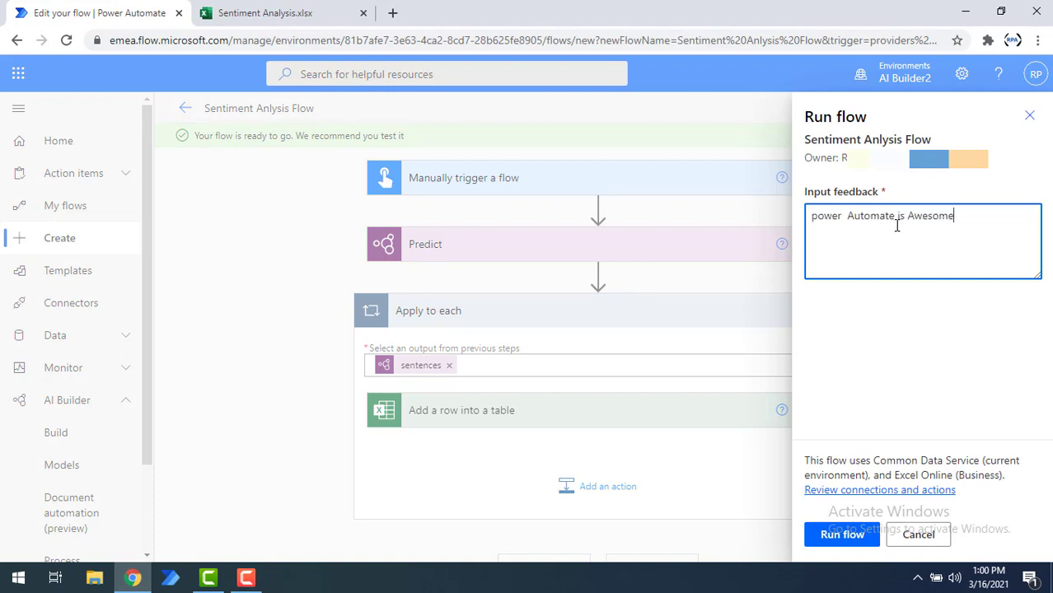
pyautogui.click(842, 535)
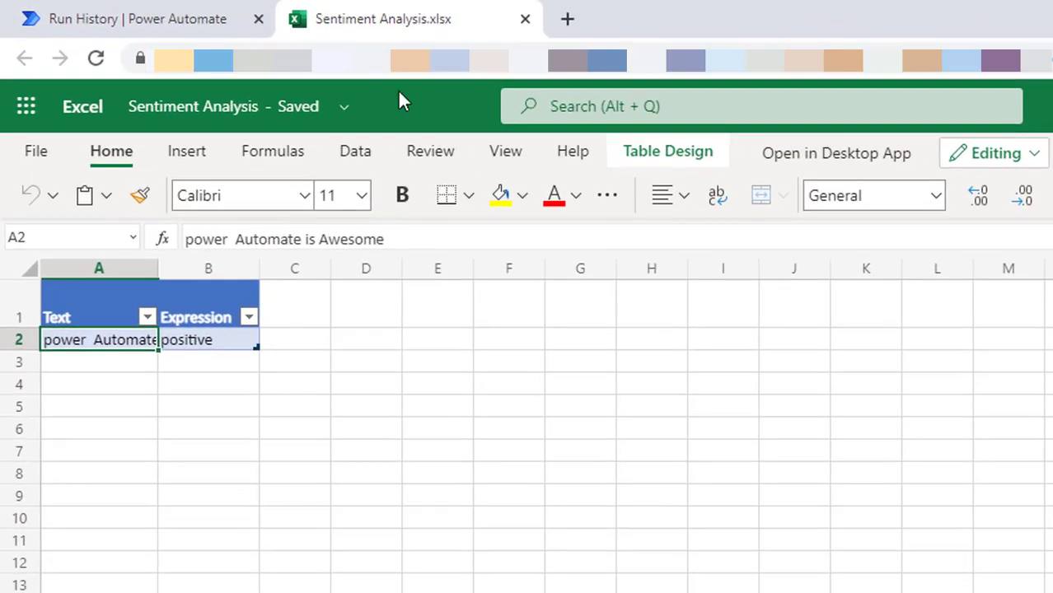
# In the Sentiment Analysis.xlsx workbook, fit the Text column's width to its contents and select the Expression cell in row 2.
pyautogui.moveTo(153, 262); pyautogui.dragTo(153, 262)
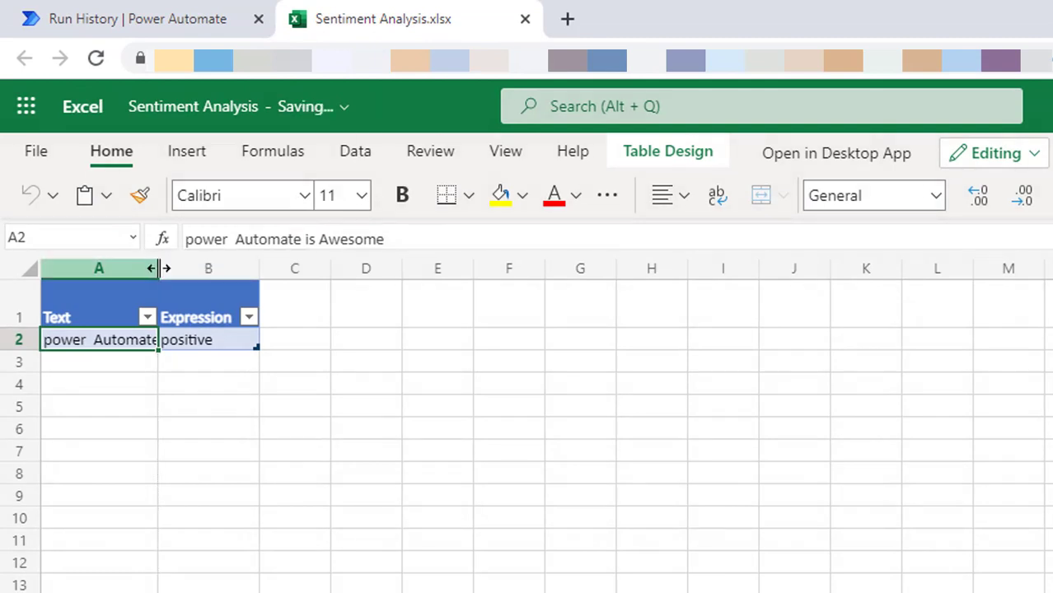
pyautogui.doubleClick(157, 270)
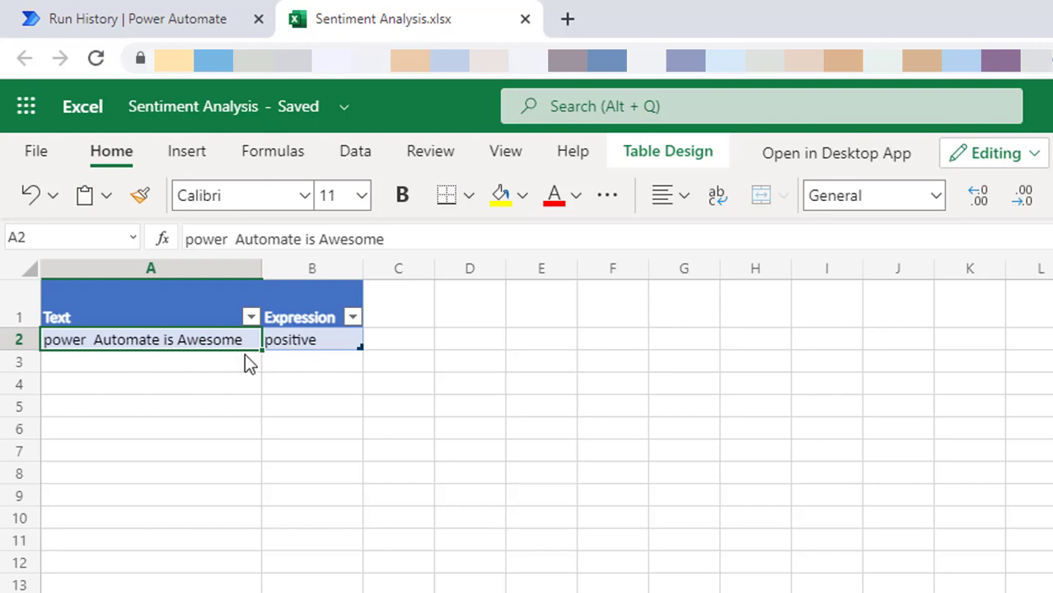
pyautogui.click(300, 343)
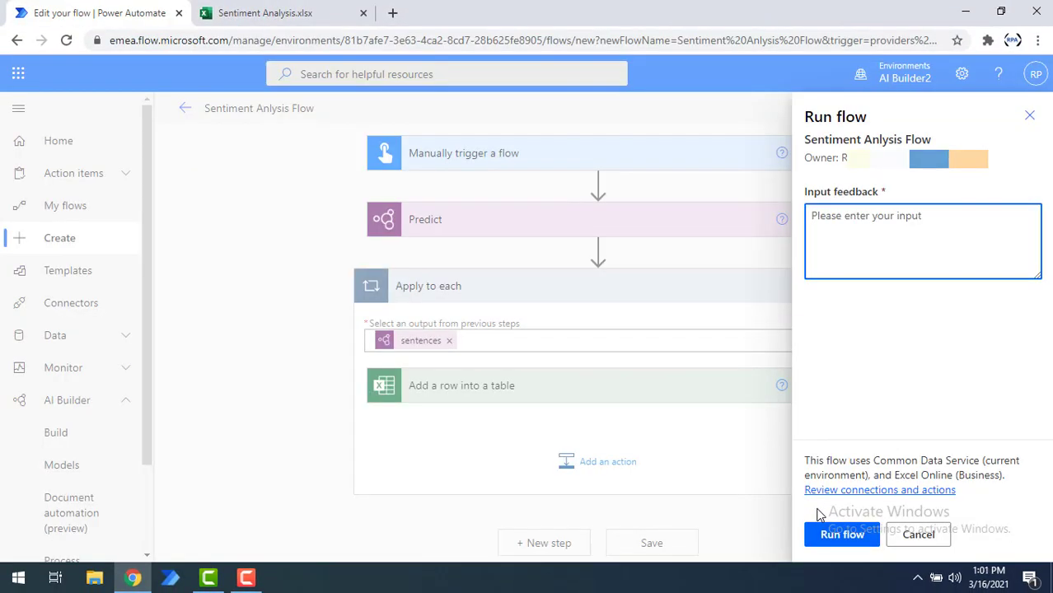
# Run the flow again with "The New Design is Awful" as the Input feedback, and switch to the Sentiment Analysis.xlsx workbook to check the new row.
pyautogui.write('The New D')
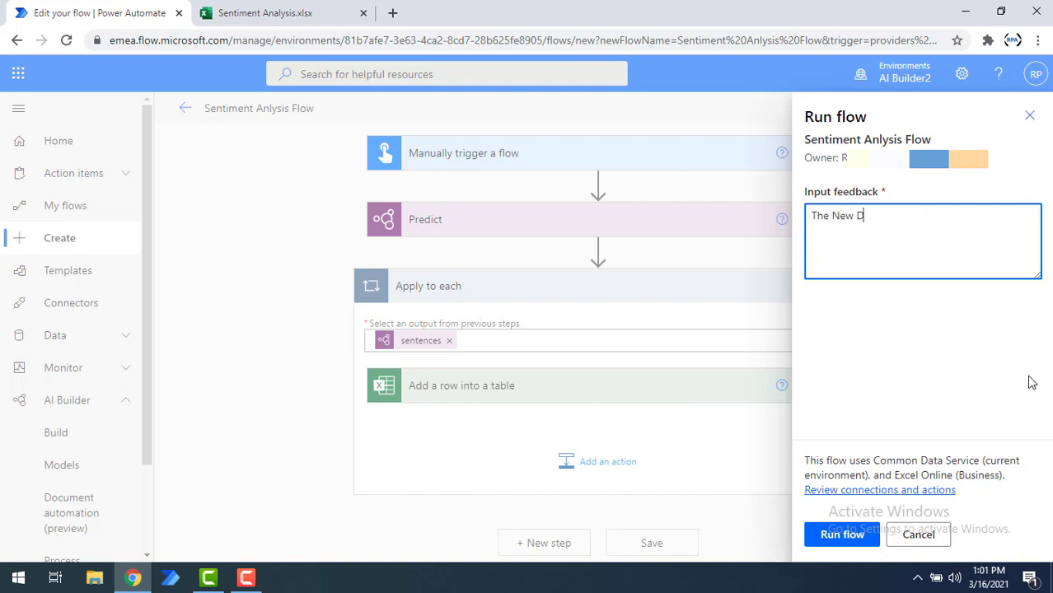
pyautogui.write('esign is Awful')
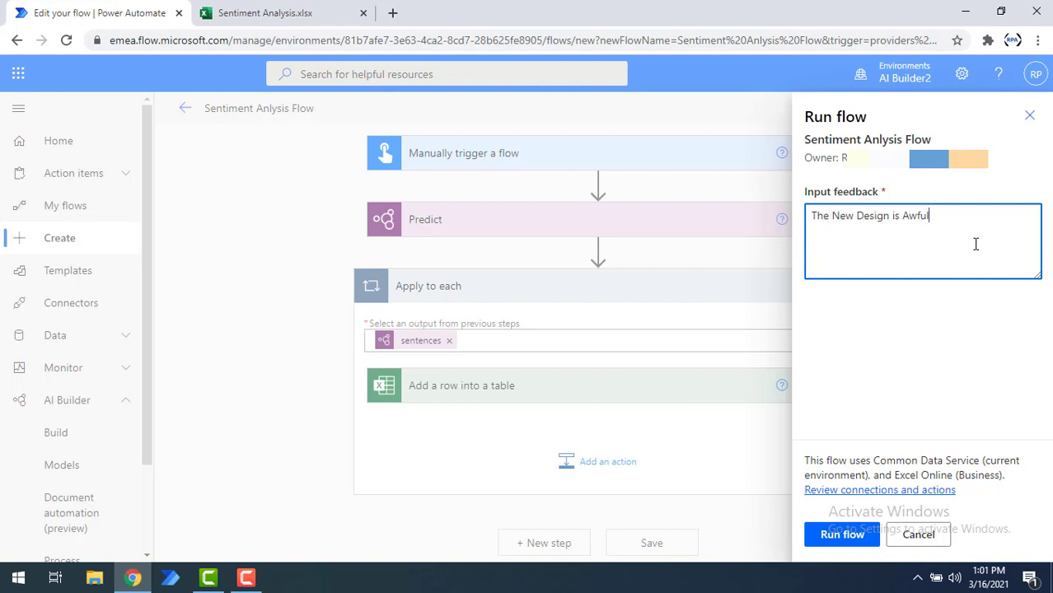
pyautogui.moveTo(954, 219); pyautogui.dragTo(803, 226)
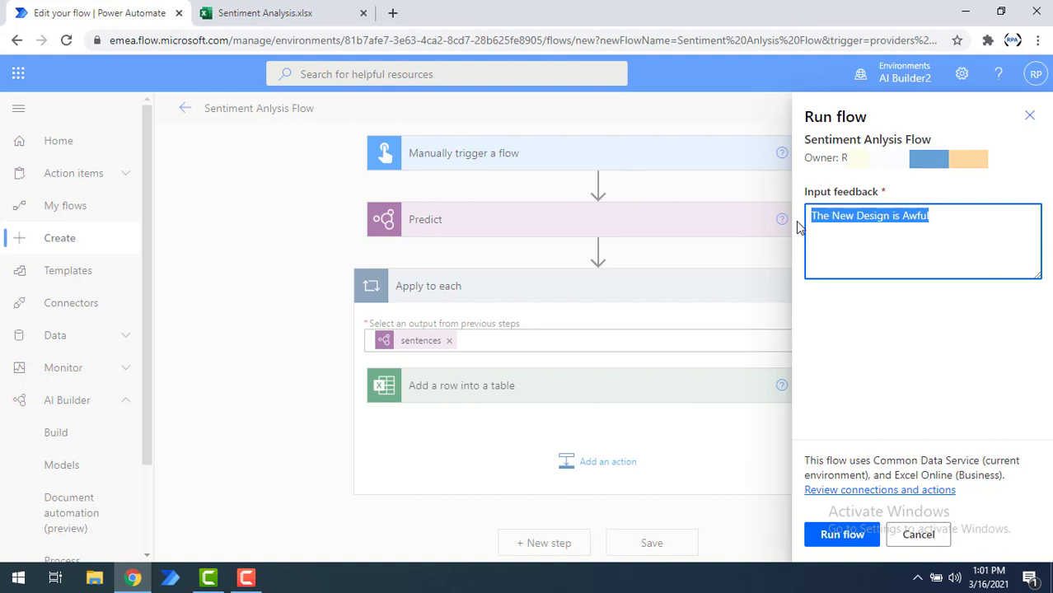
pyautogui.click(842, 535)
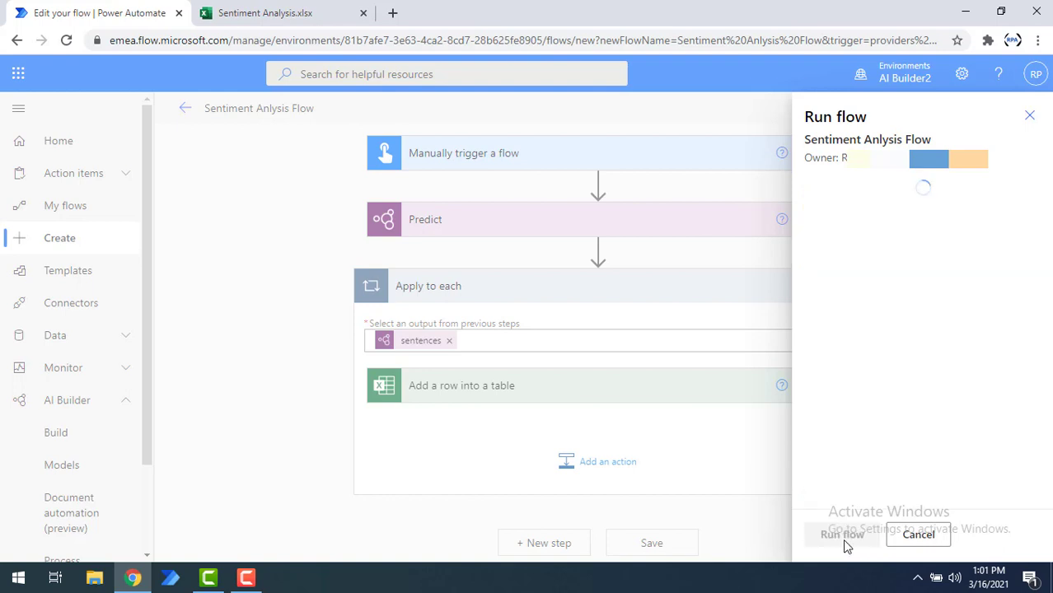
pyautogui.click(255, 13)
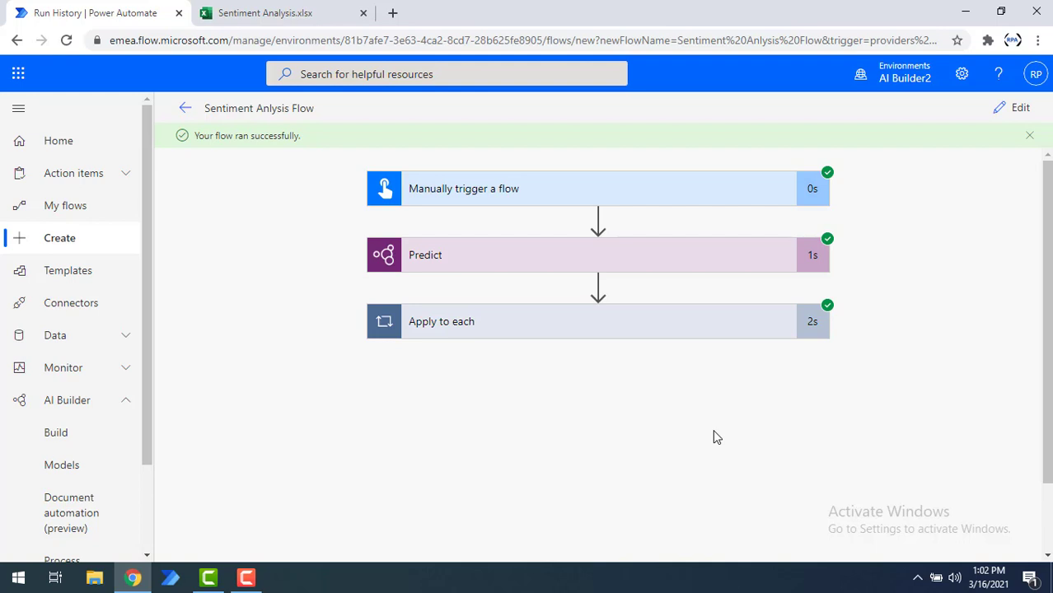
# Start a new automated cloud flow from blank and name it Sentiment Flow.
pyautogui.click(68, 240)
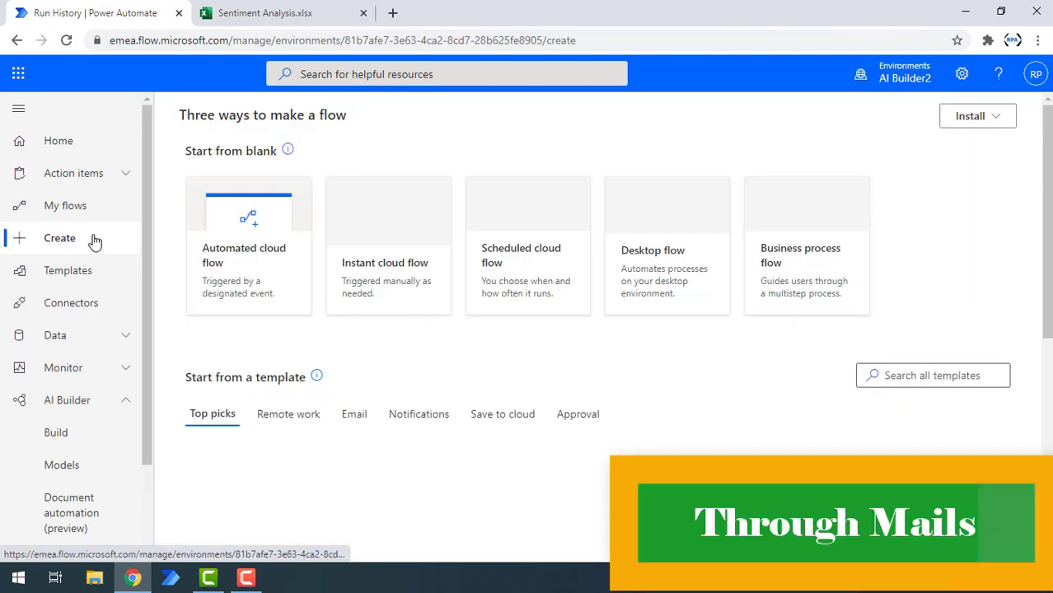
pyautogui.click(246, 221)
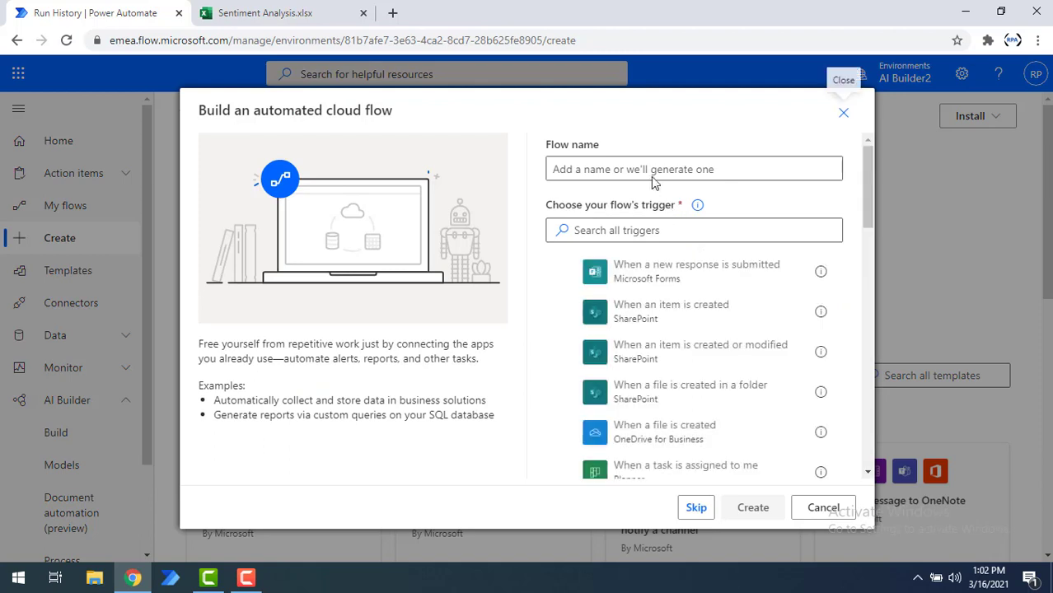
pyautogui.click(655, 170)
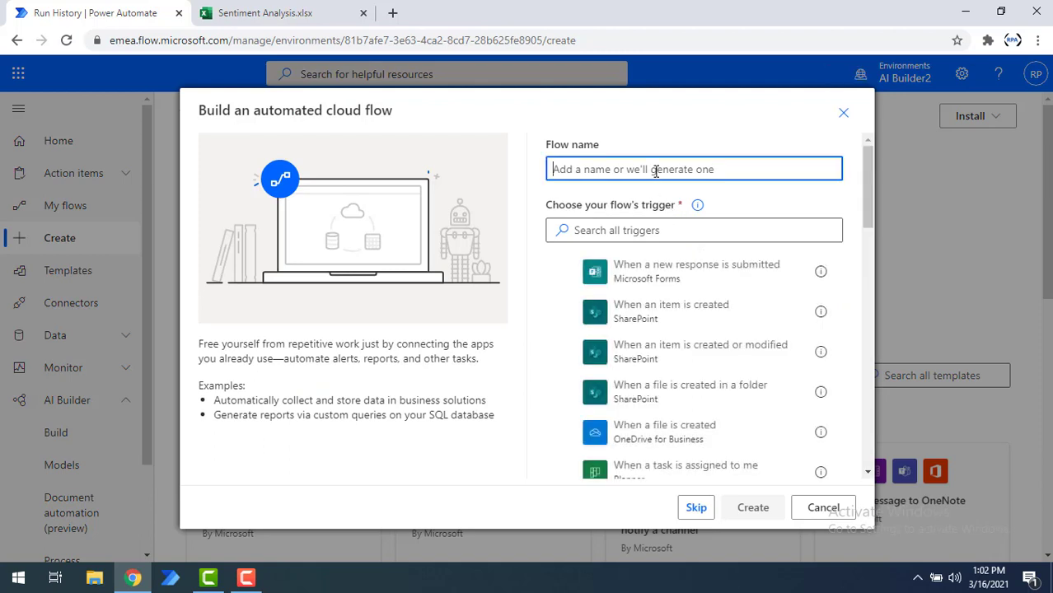
pyautogui.write('Sentiment F')
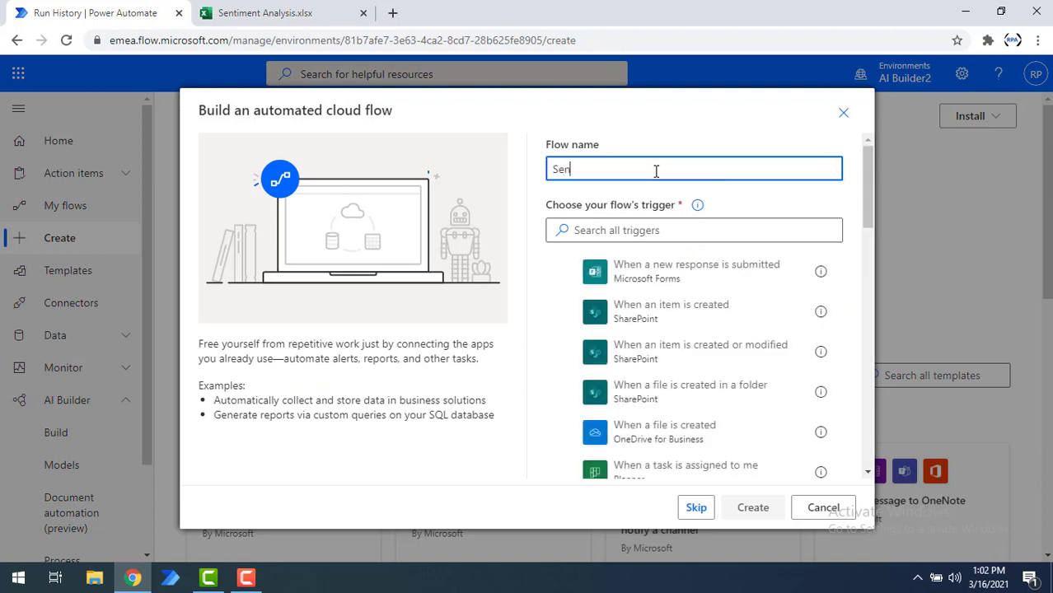
pyautogui.write('low')
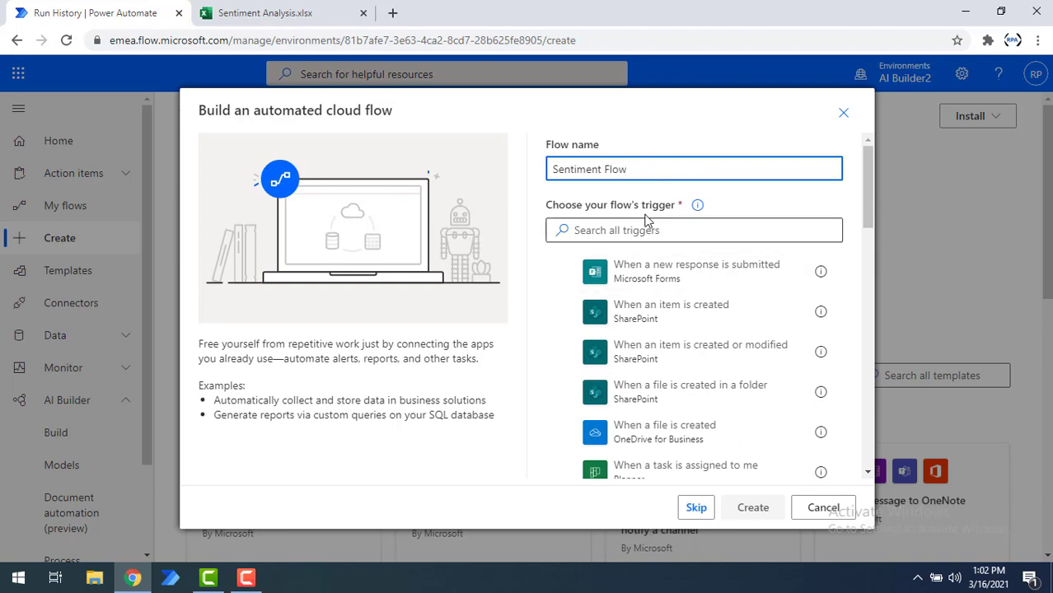
# Search the triggers for "gmail", choose Gmail's When a new email arrives trigger, and create the flow.
pyautogui.click(642, 234)
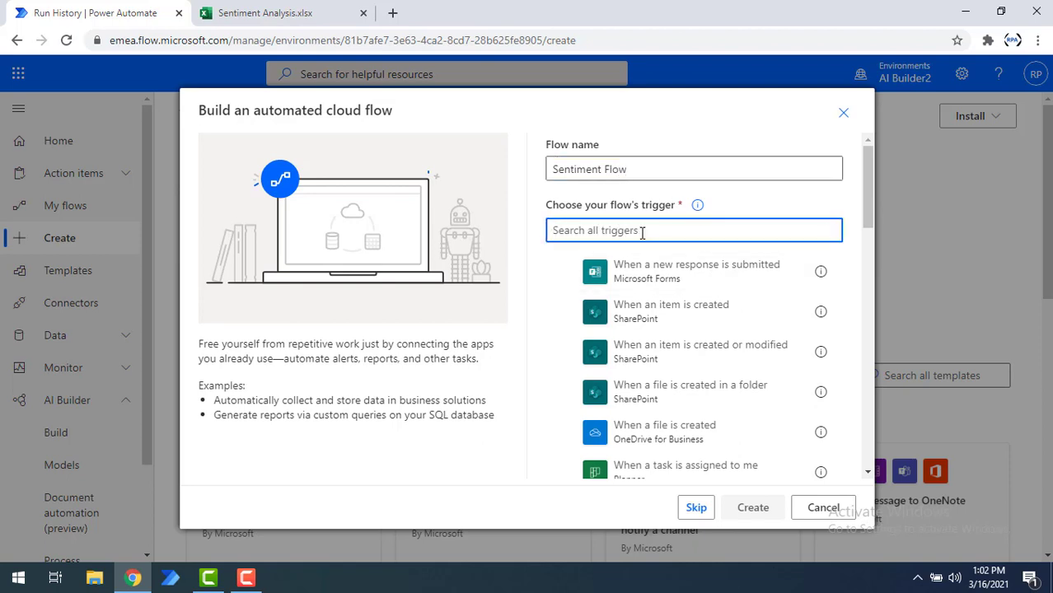
pyautogui.write('gmail')
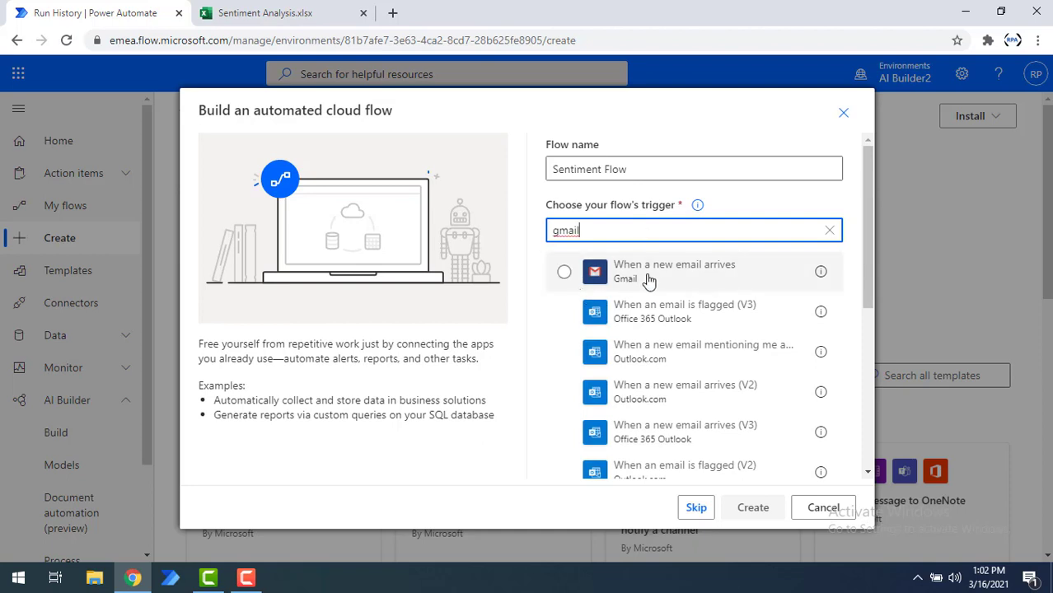
pyautogui.click(564, 272)
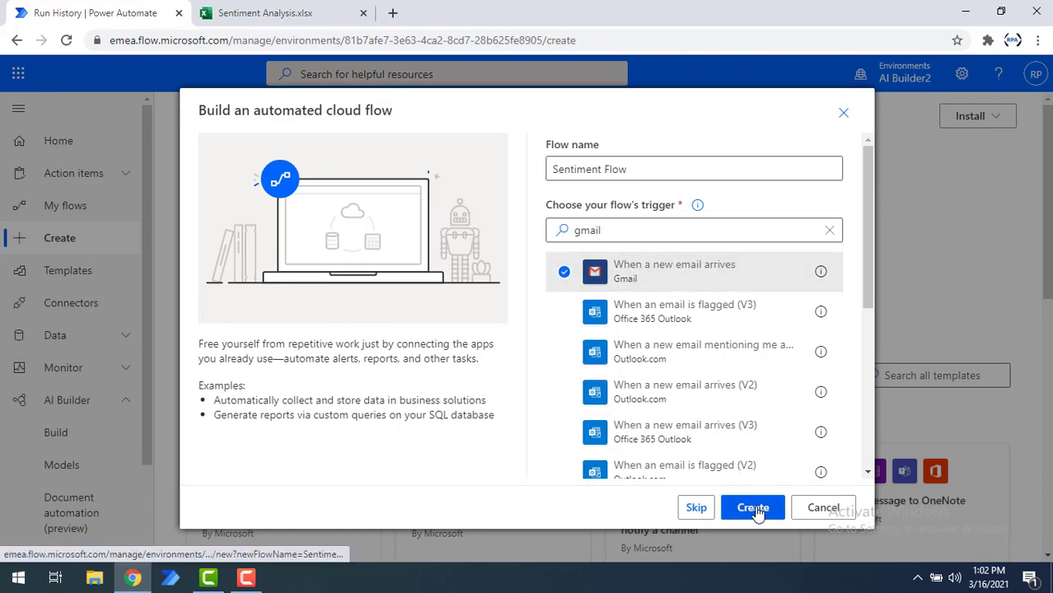
pyautogui.click(753, 508)
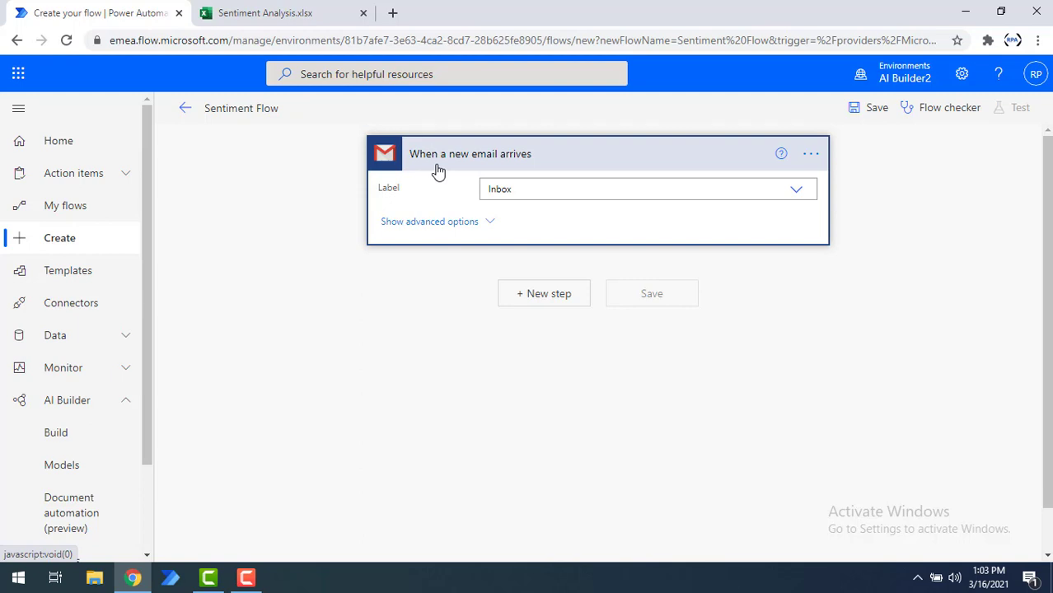
# Add an AI Builder Predict action as a new step after the Gmail trigger.
pyautogui.click(543, 301)
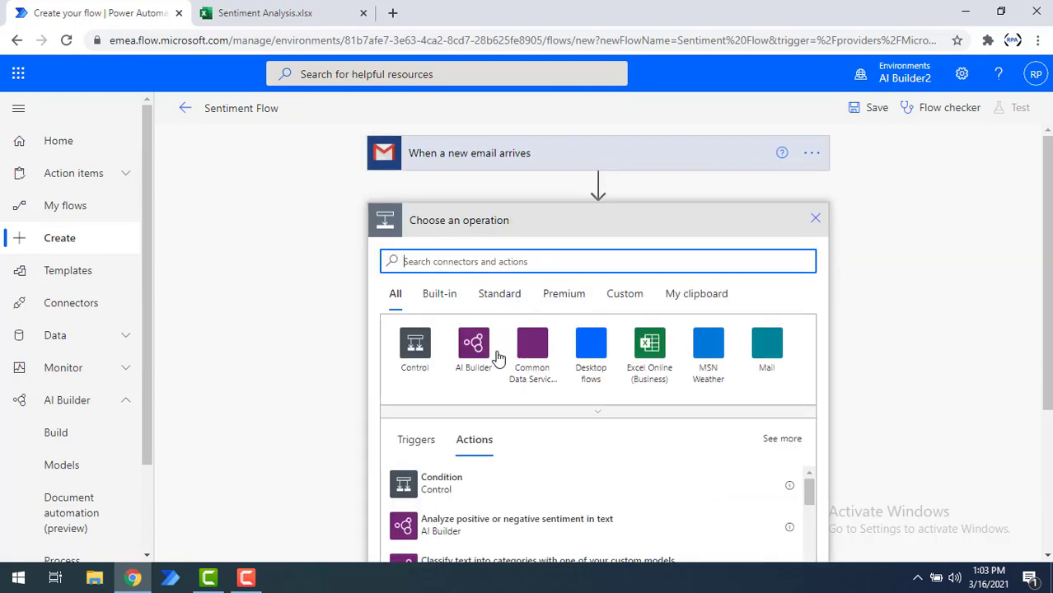
pyautogui.scroll(-1, 509, 395)
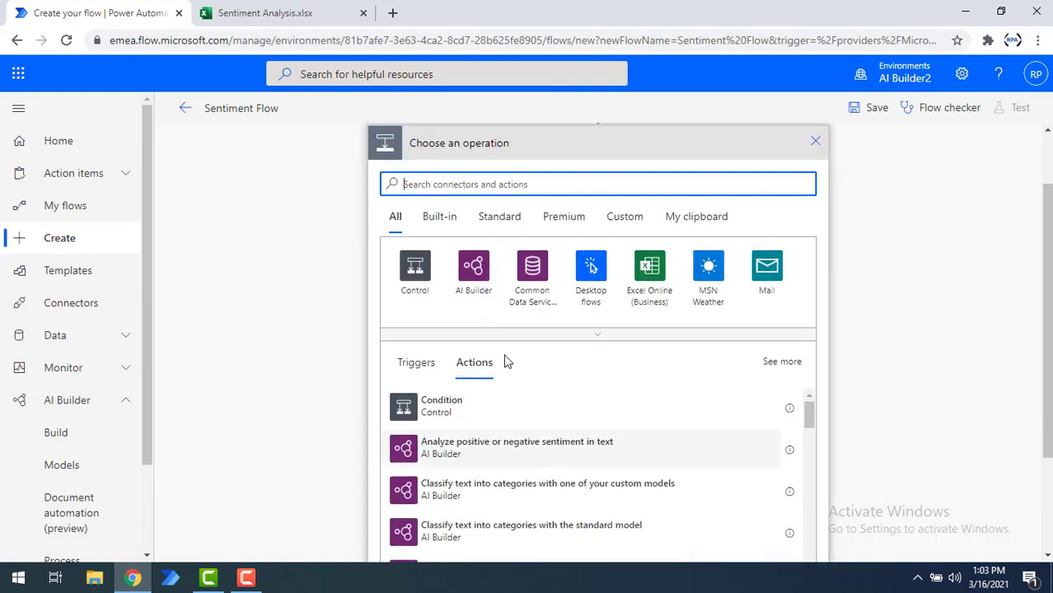
pyautogui.click(482, 284)
pyautogui.scroll(-2, 470, 522)
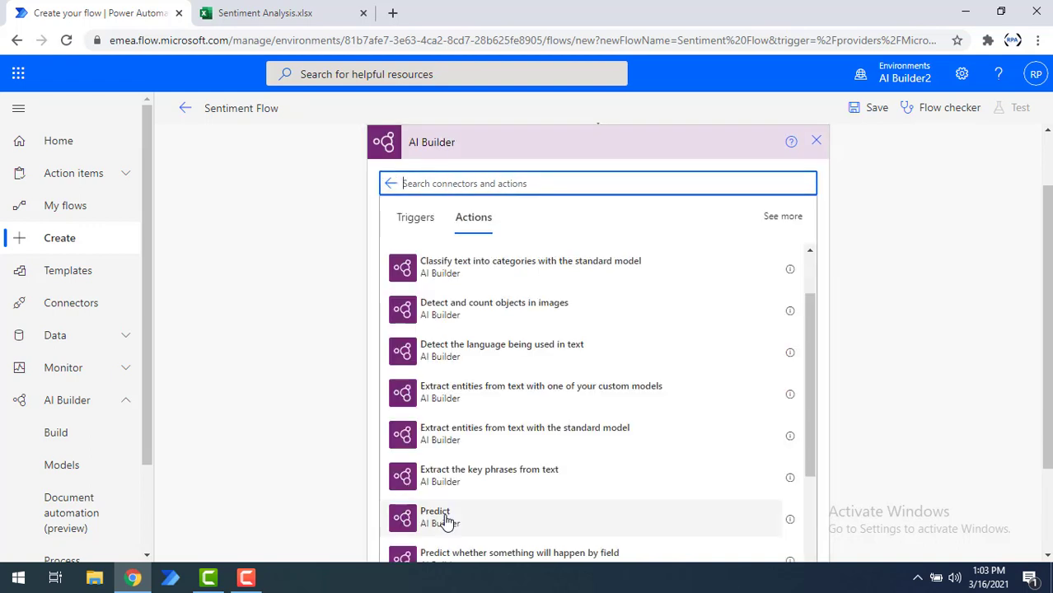
pyautogui.click(449, 506)
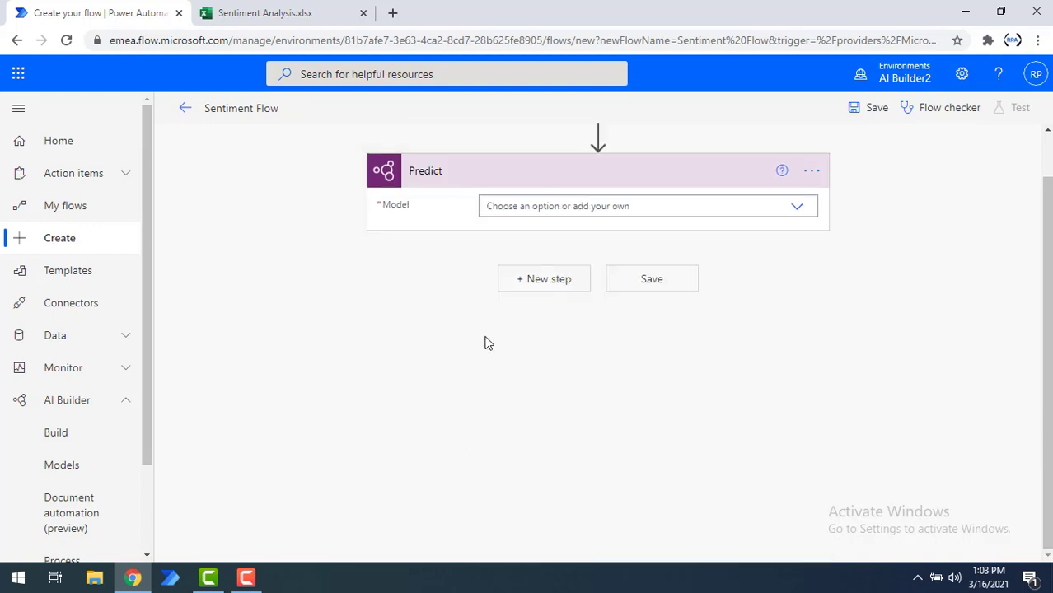
# Set the Predict action's model to SentimentAnalysis model and its language to en.
pyautogui.click(550, 202)
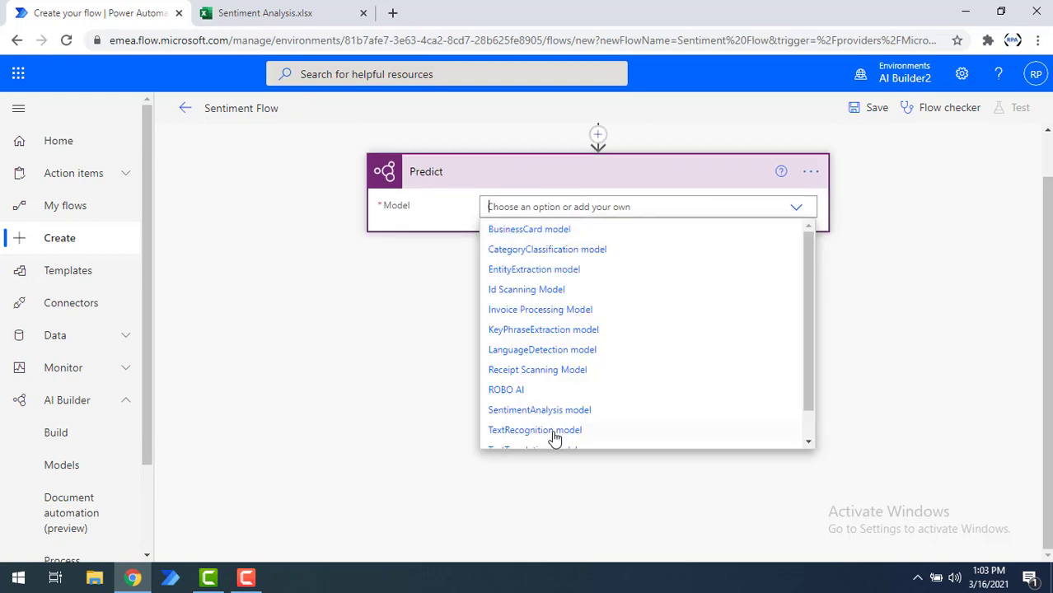
pyautogui.click(559, 414)
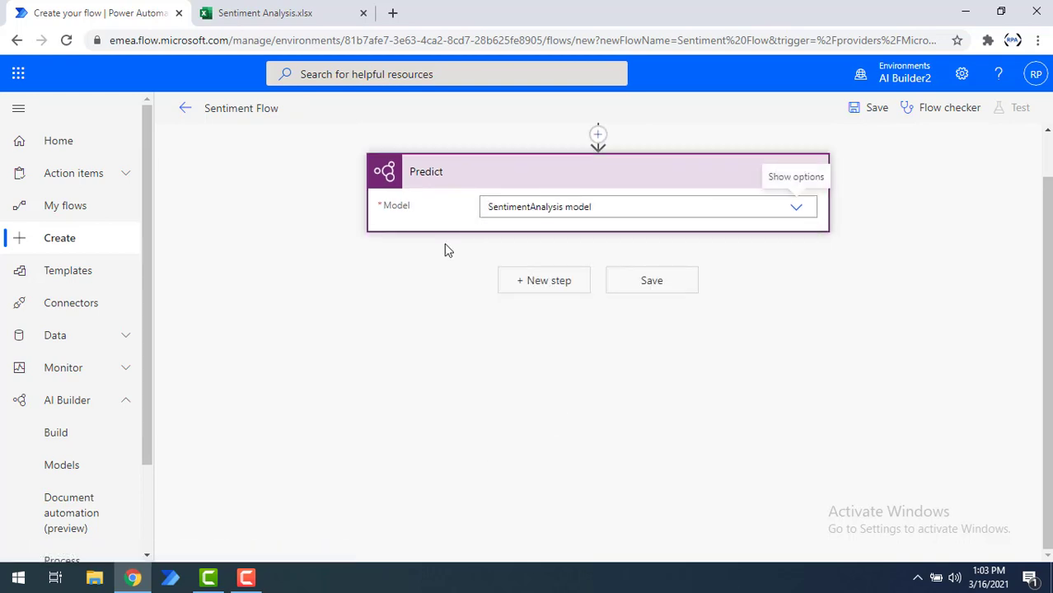
pyautogui.click(511, 236)
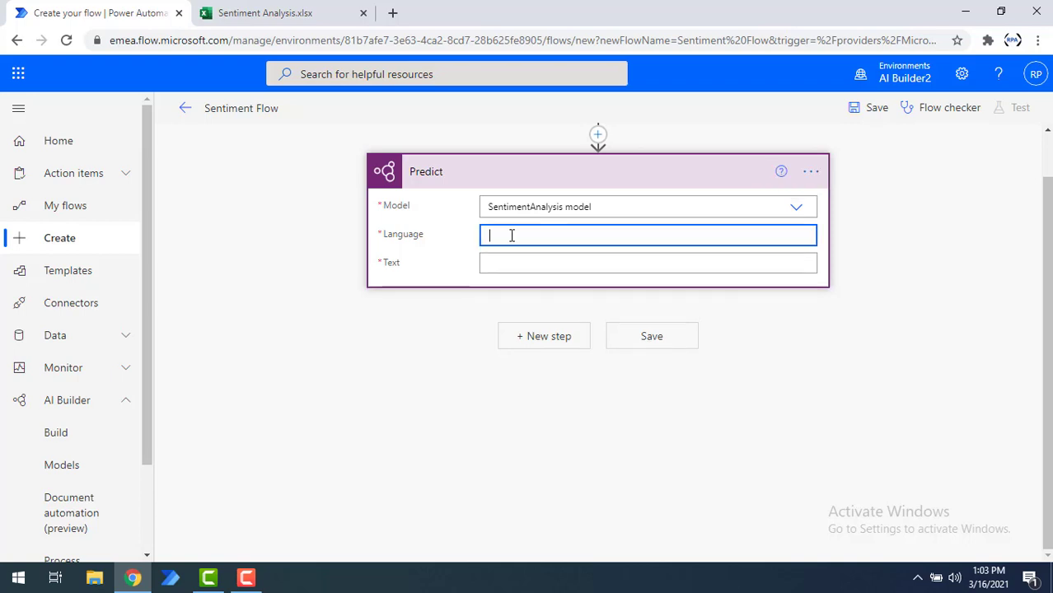
pyautogui.write('en')
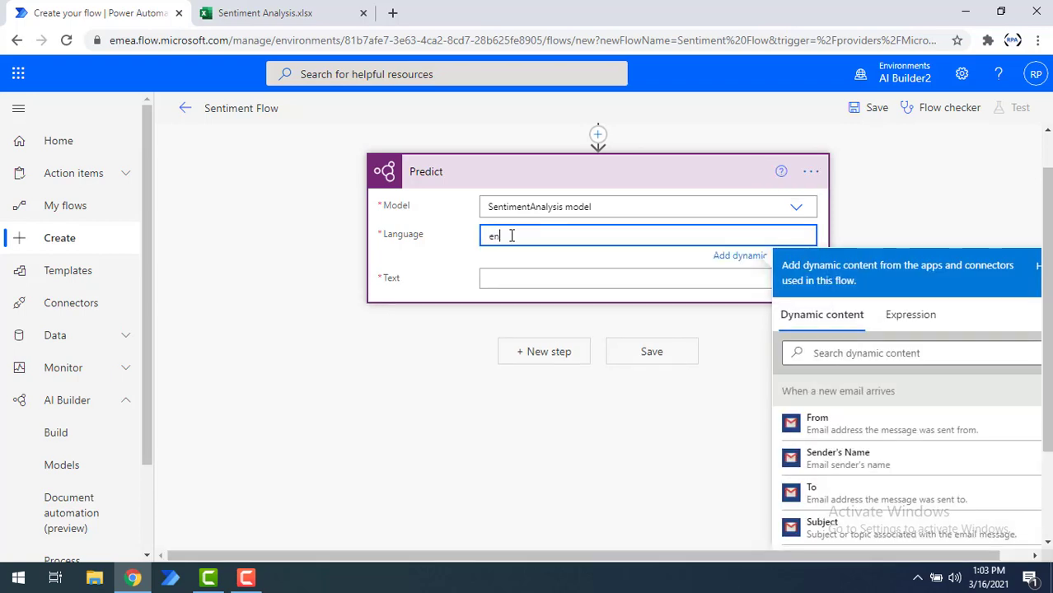
# Fill the Predict action's Text field with the Subject dynamic content from the email trigger.
pyautogui.click(511, 280)
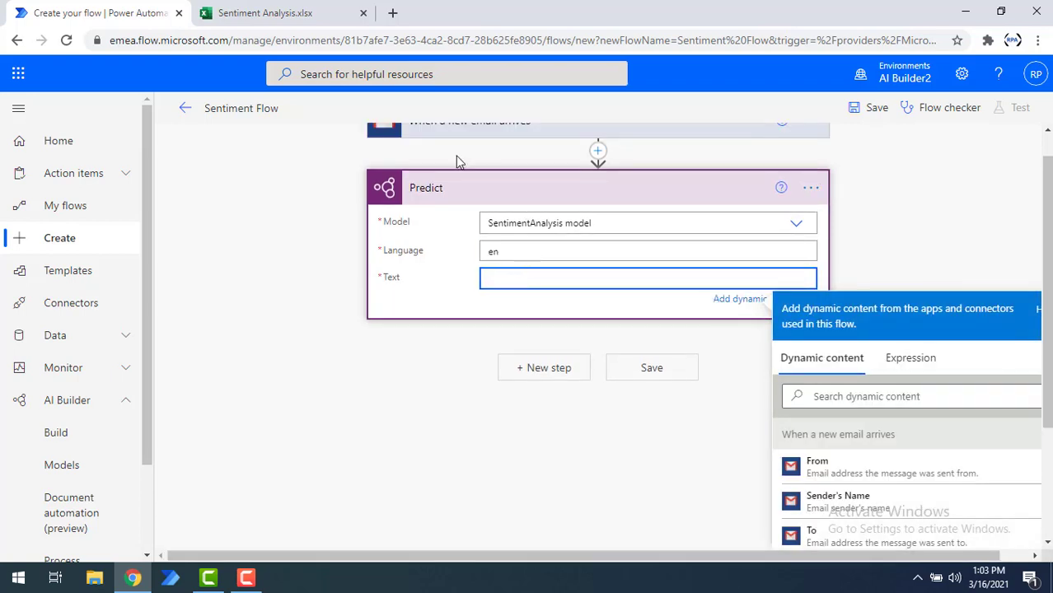
pyautogui.scroll(-2, 915, 501)
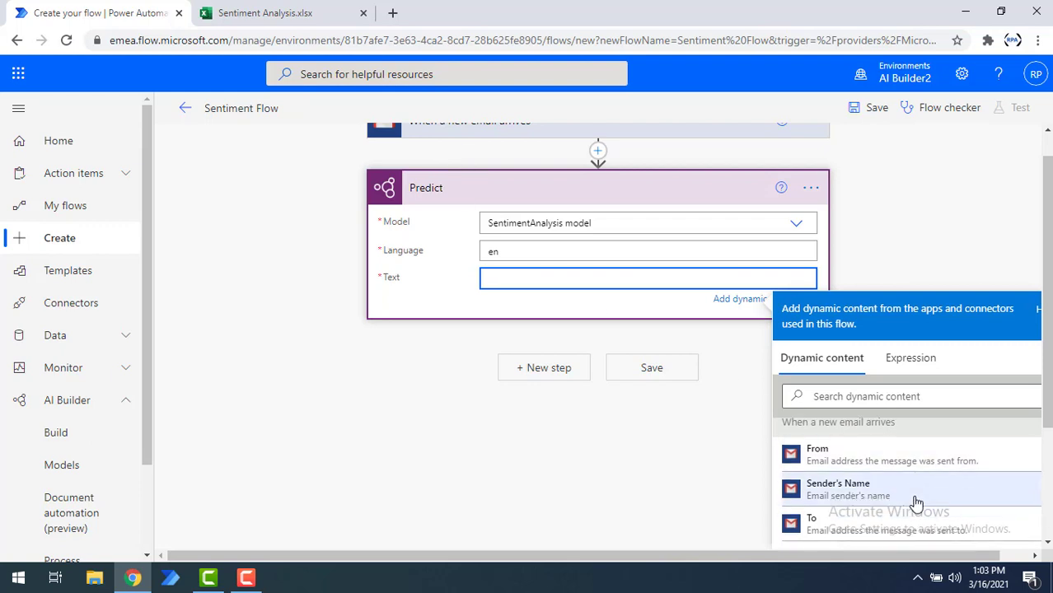
pyautogui.scroll(-2, 915, 501)
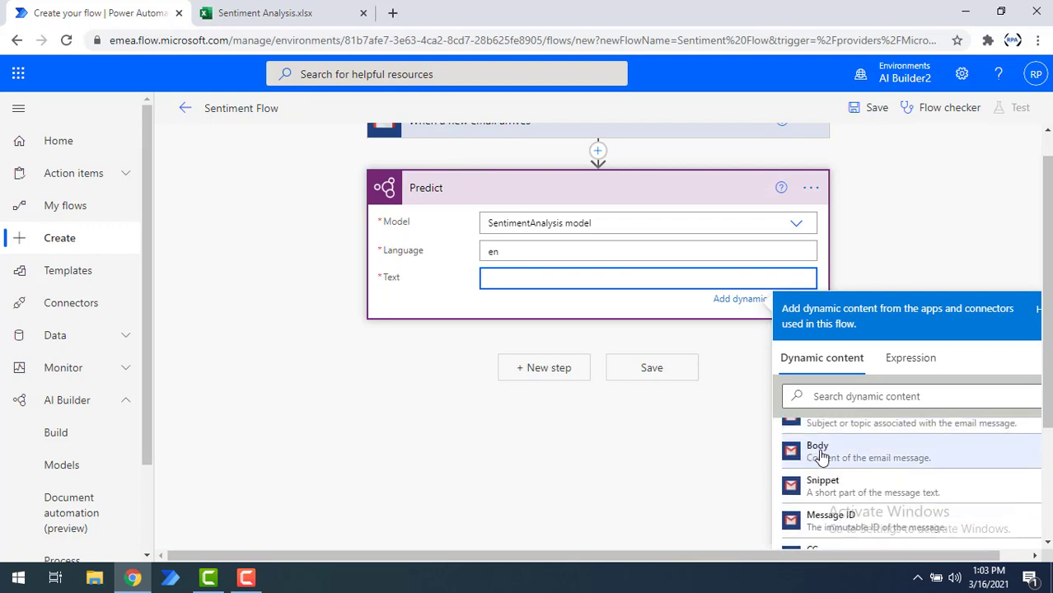
pyautogui.scroll(2, 855, 490)
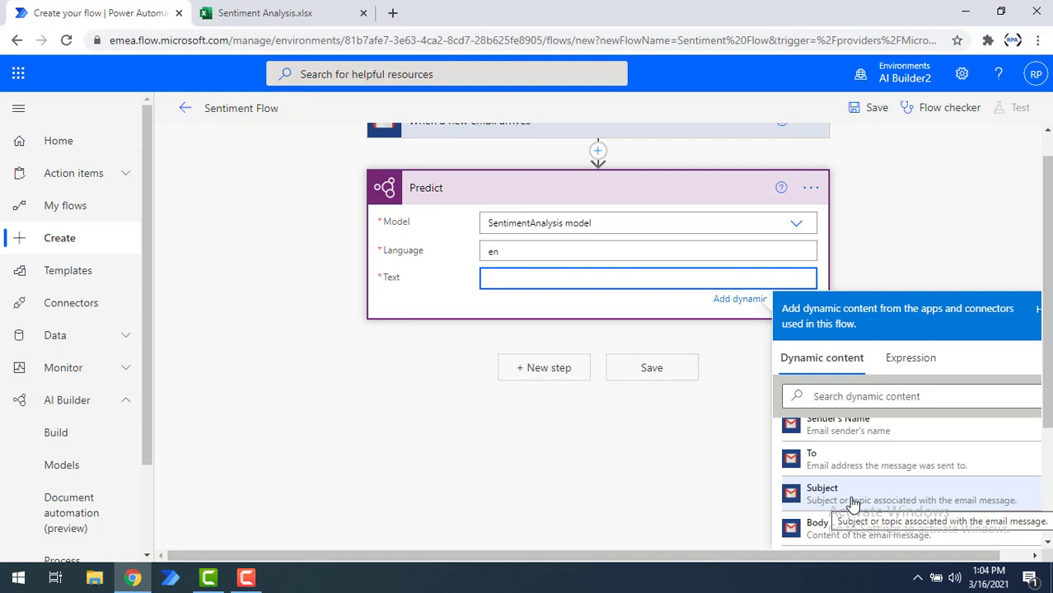
pyautogui.click(851, 503)
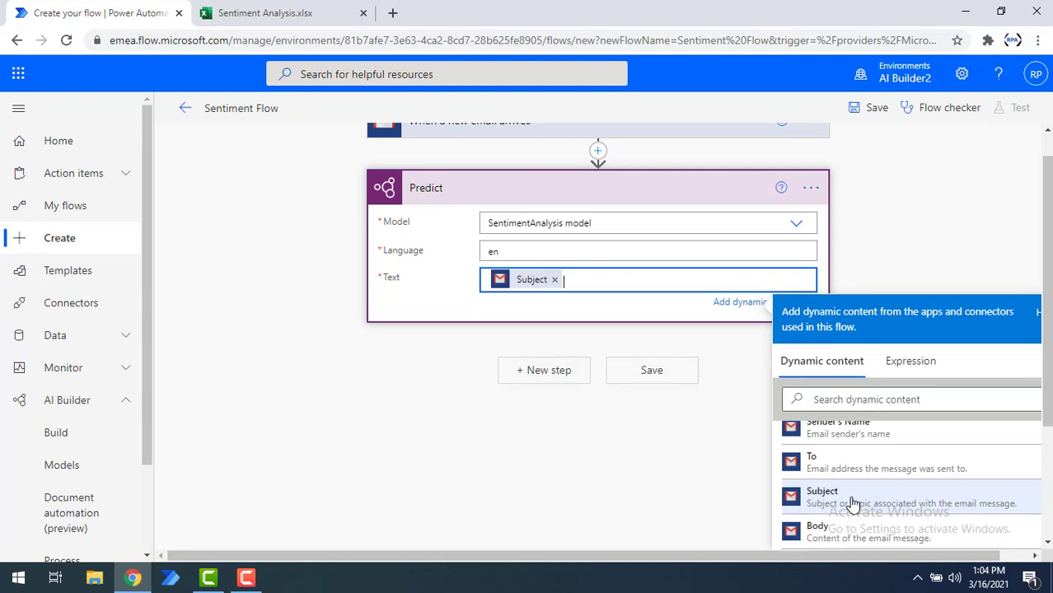
# Add an Excel Online (Business) Add a row into a table action using OneDrive for Business, OneDrive, Sentiment Analysis.xlsx and its Sentiment table.
pyautogui.click(544, 373)
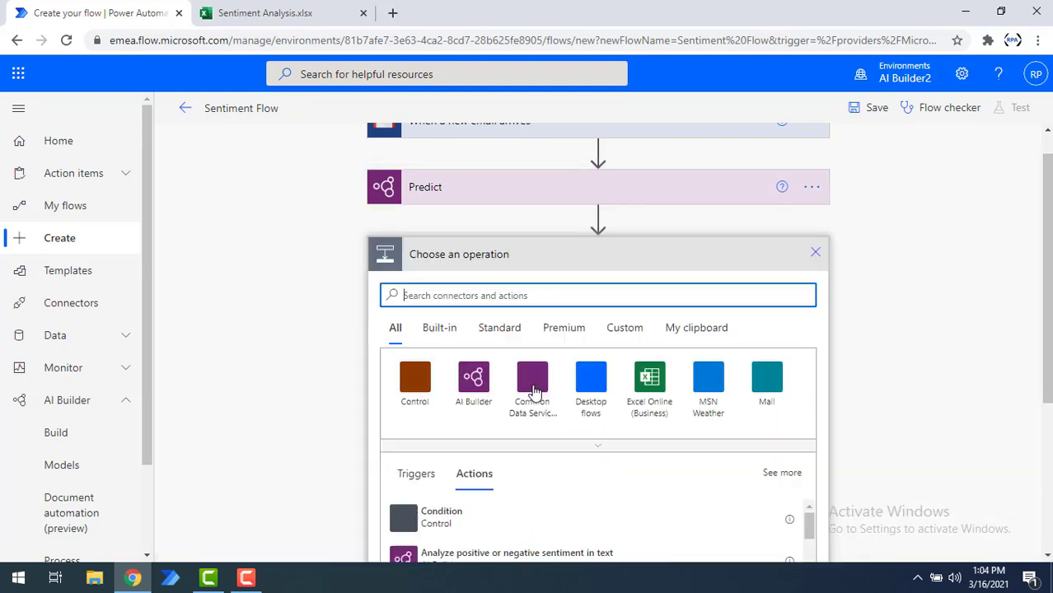
pyautogui.click(650, 376)
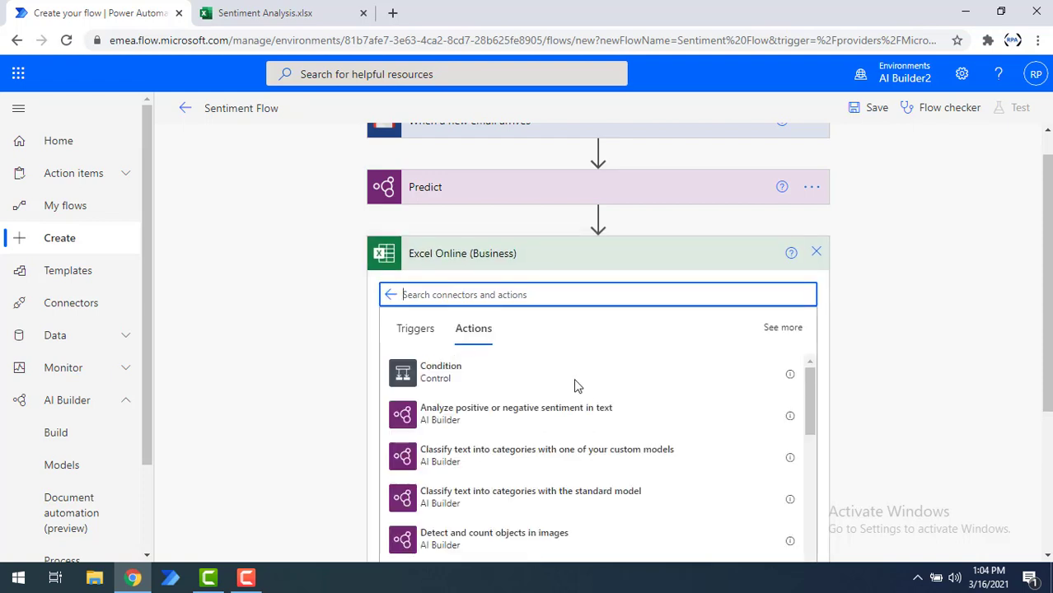
pyautogui.write('a')
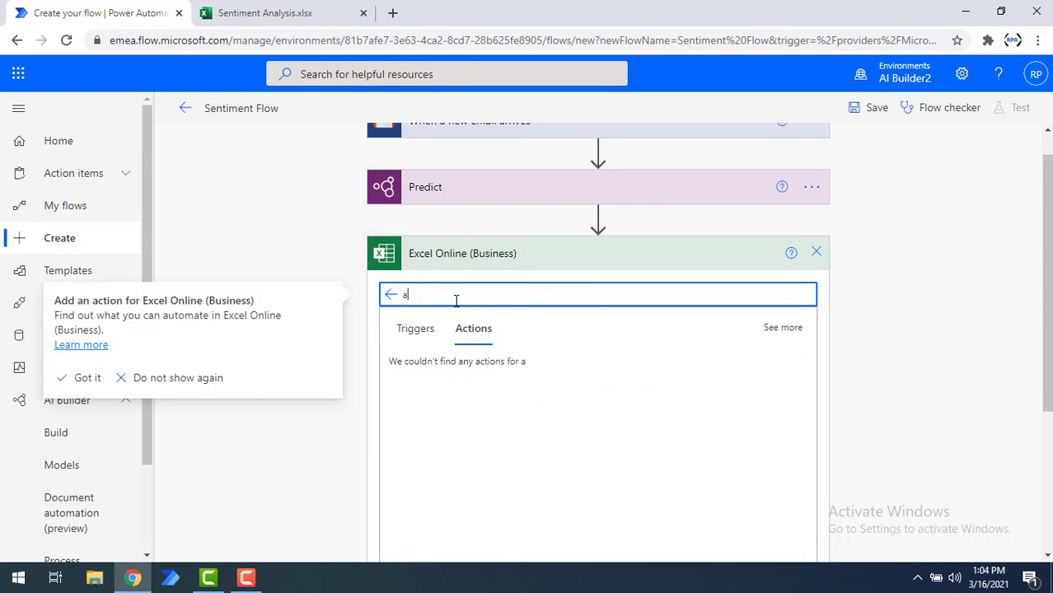
pyautogui.write('dd a')
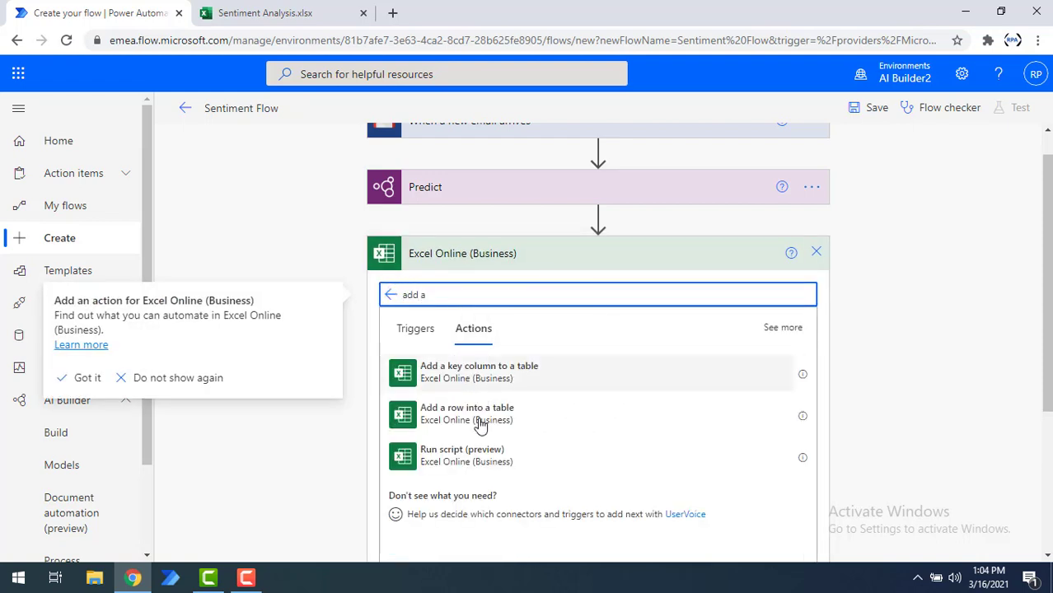
pyautogui.click(528, 414)
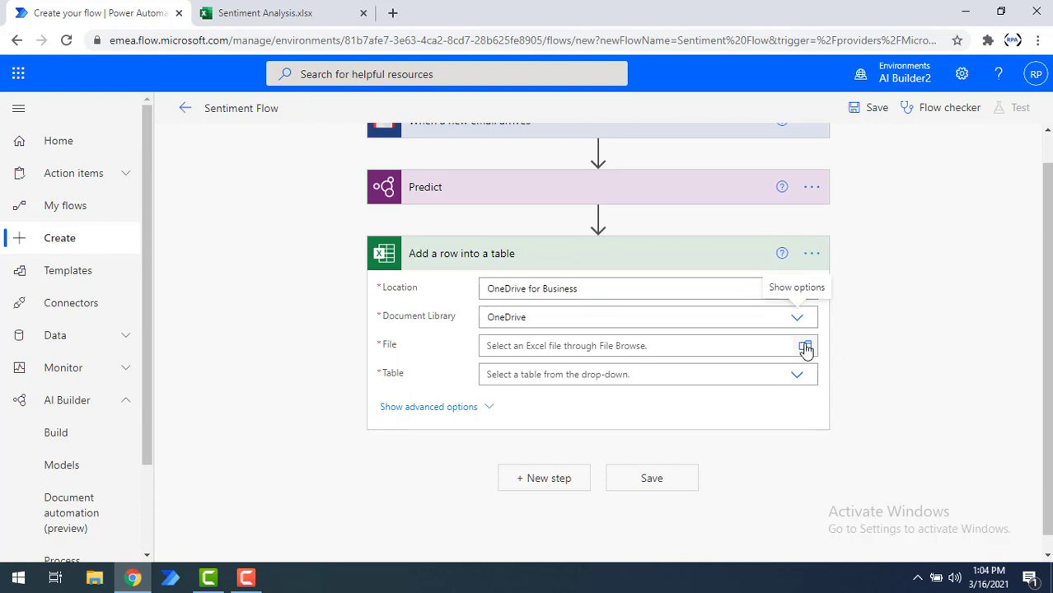
pyautogui.click(806, 346)
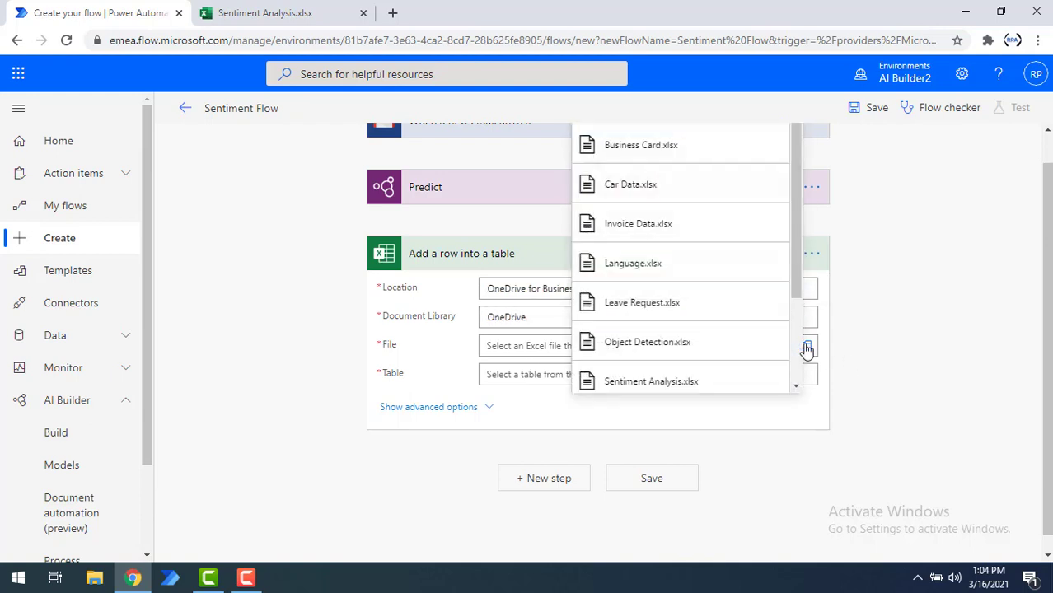
pyautogui.click(648, 382)
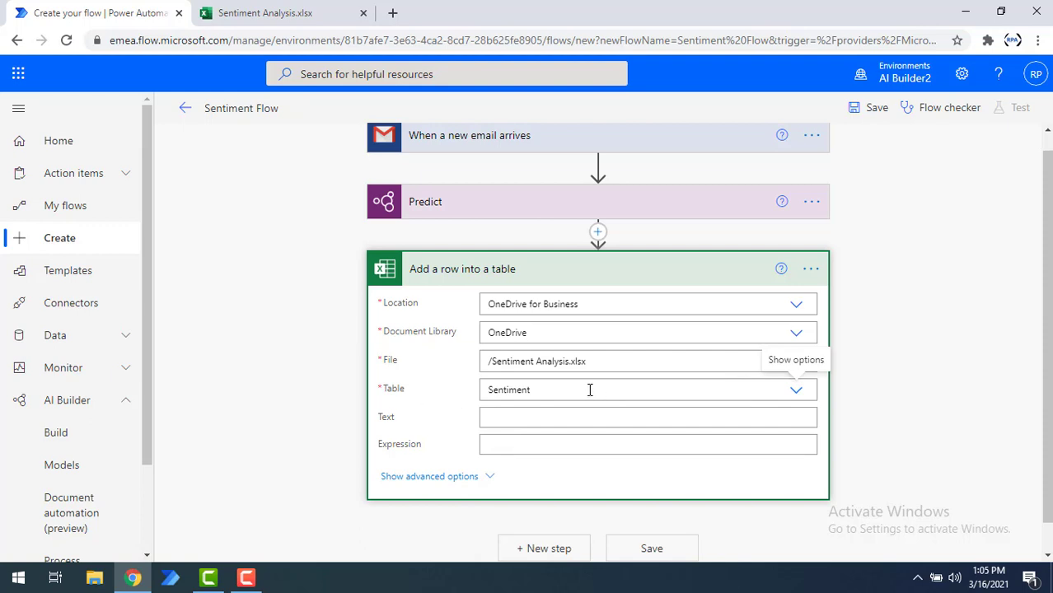
# Fill the Text column of the Excel row action with the Subject dynamic content from the email trigger.
pyautogui.click(514, 418)
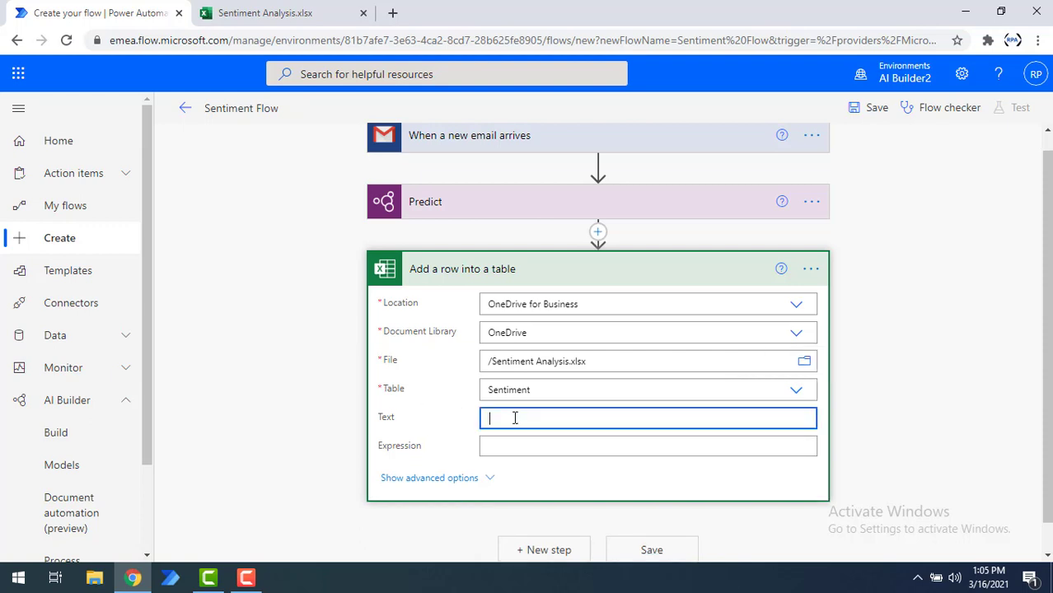
pyautogui.scroll(-1, 991, 369)
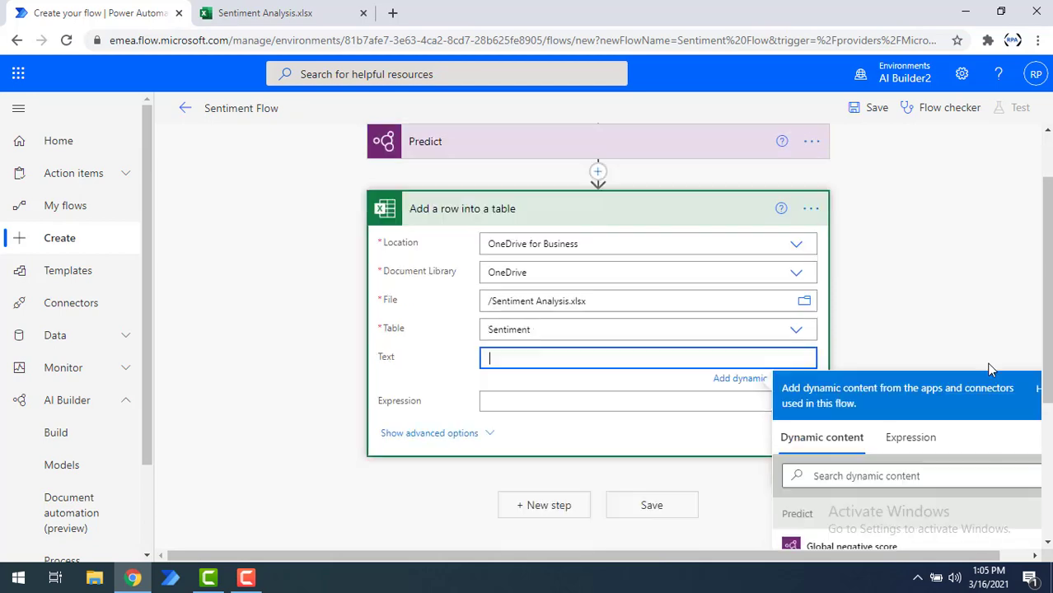
pyautogui.scroll(-2, 991, 369)
pyautogui.scroll(1, 952, 470)
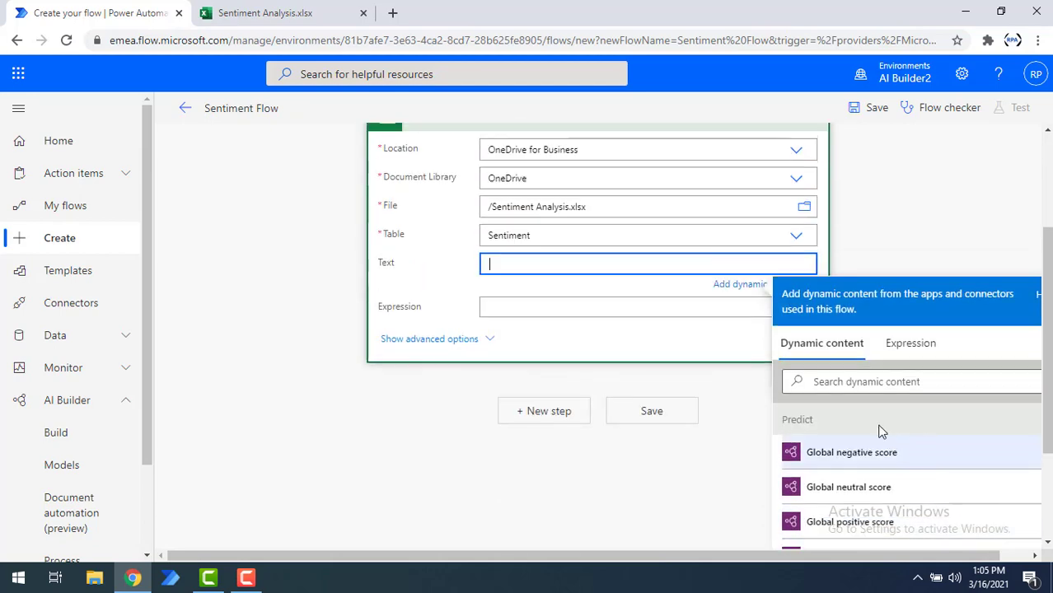
pyautogui.scroll(-3, 880, 431)
pyautogui.click(857, 470)
# Fill the Expression column of the Excel row action with the Predict action's Sentence sentiment dynamic content.
pyautogui.click(501, 313)
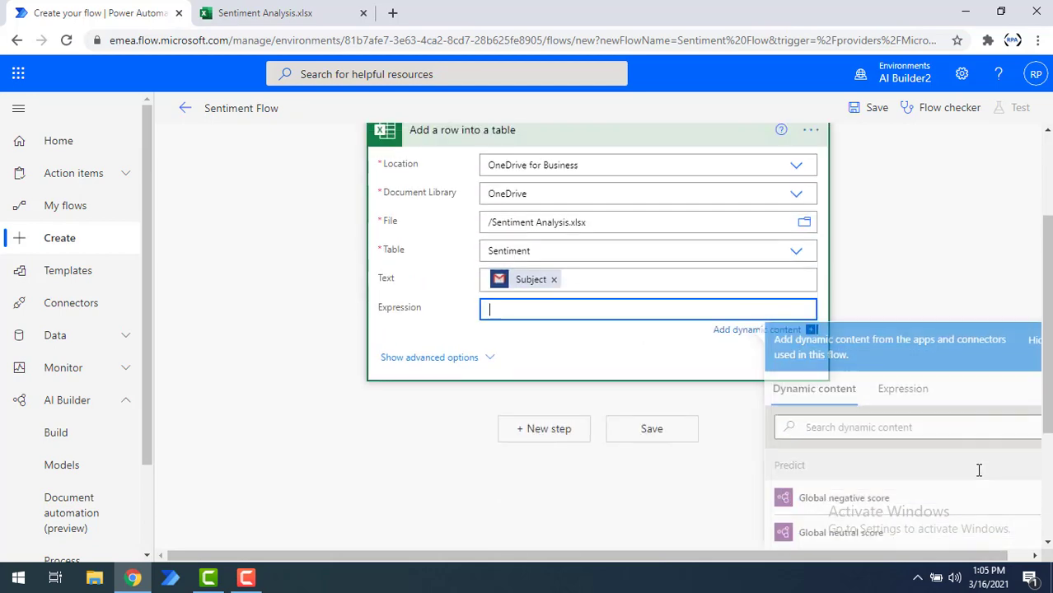
pyautogui.scroll(-3, 860, 486)
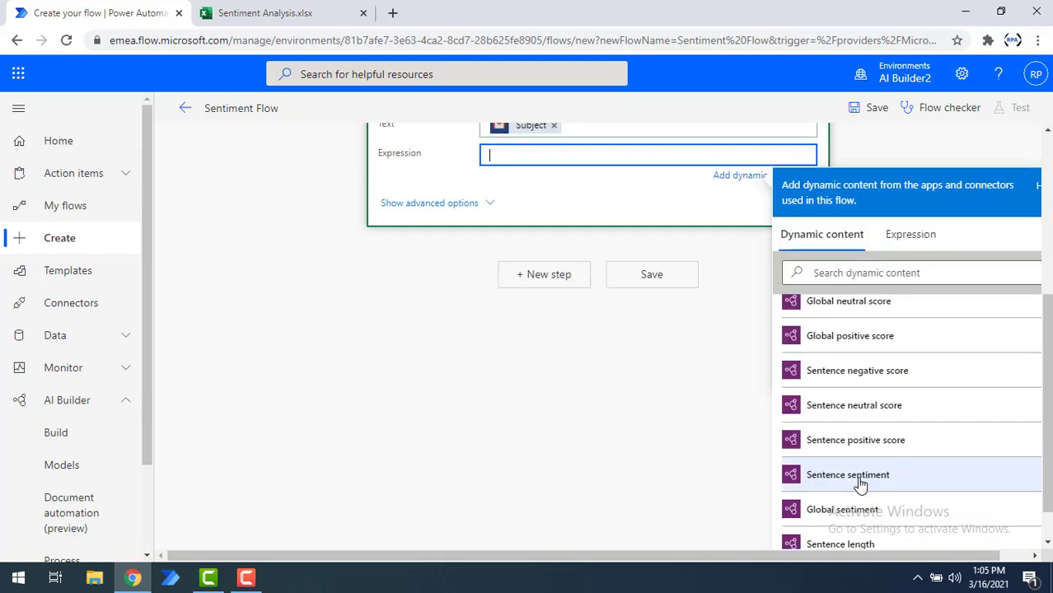
pyautogui.click(860, 485)
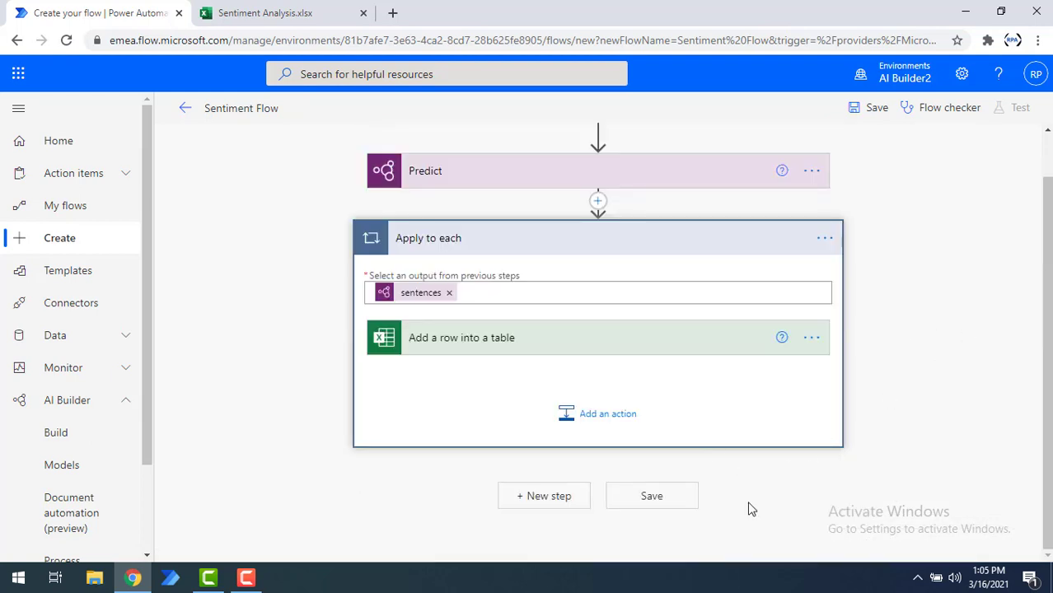
# Save Sentiment Flow and start a manual test run of it.
pyautogui.click(644, 504)
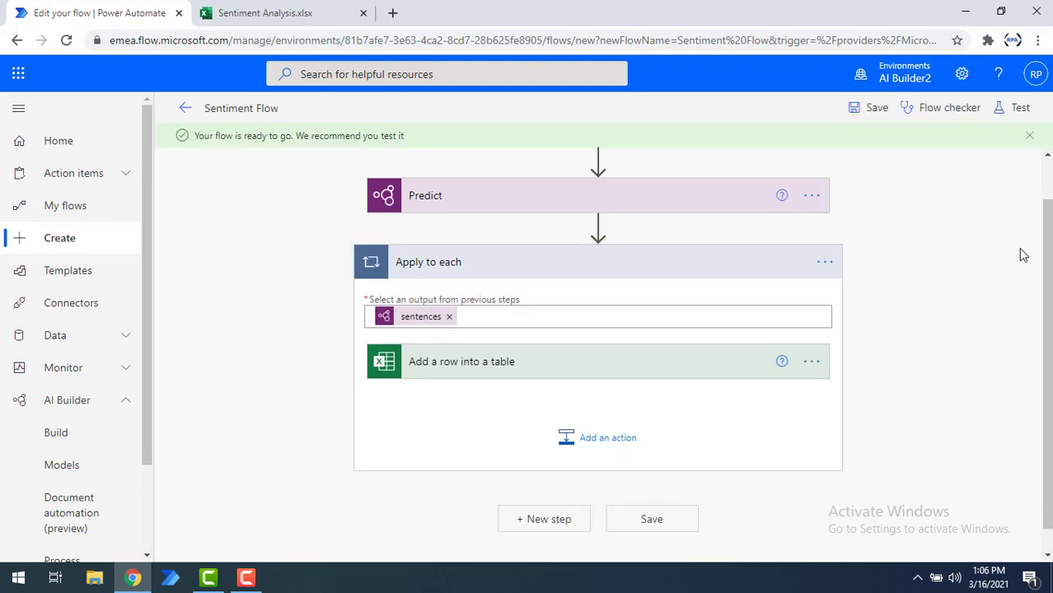
pyautogui.click(1020, 109)
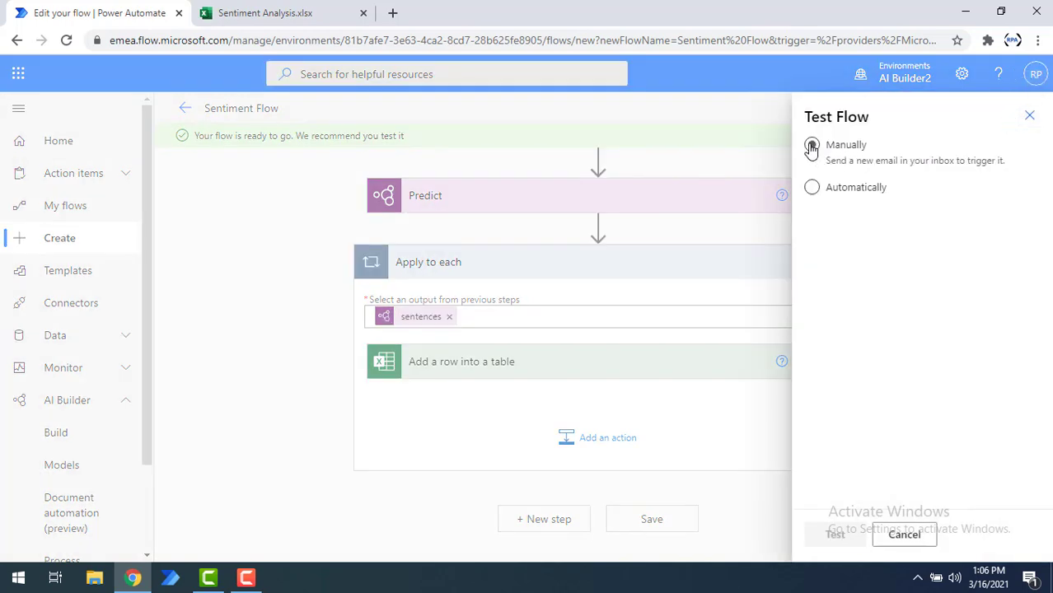
pyautogui.click(811, 145)
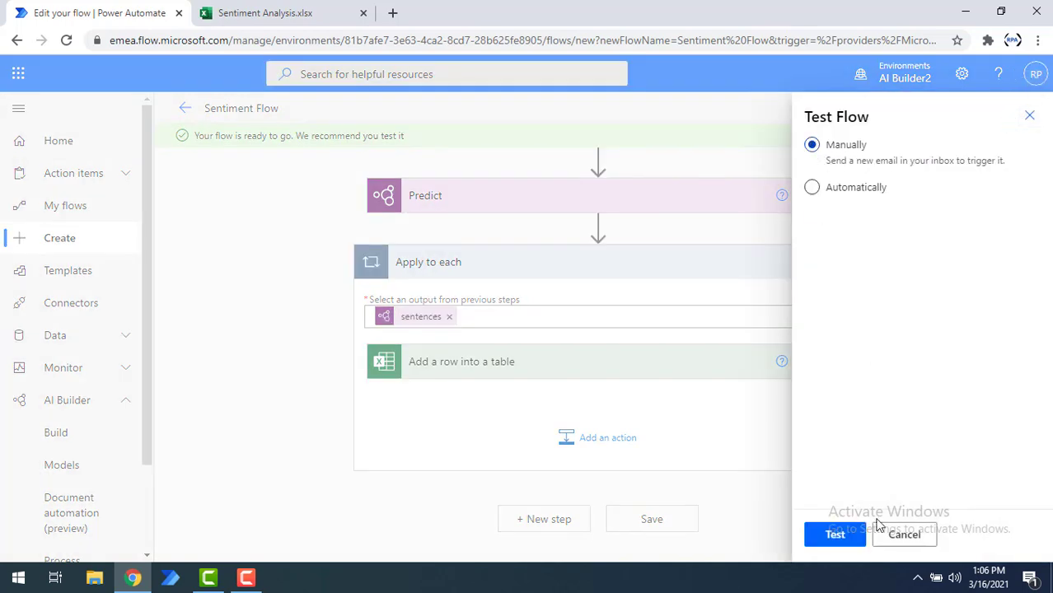
pyautogui.click(835, 536)
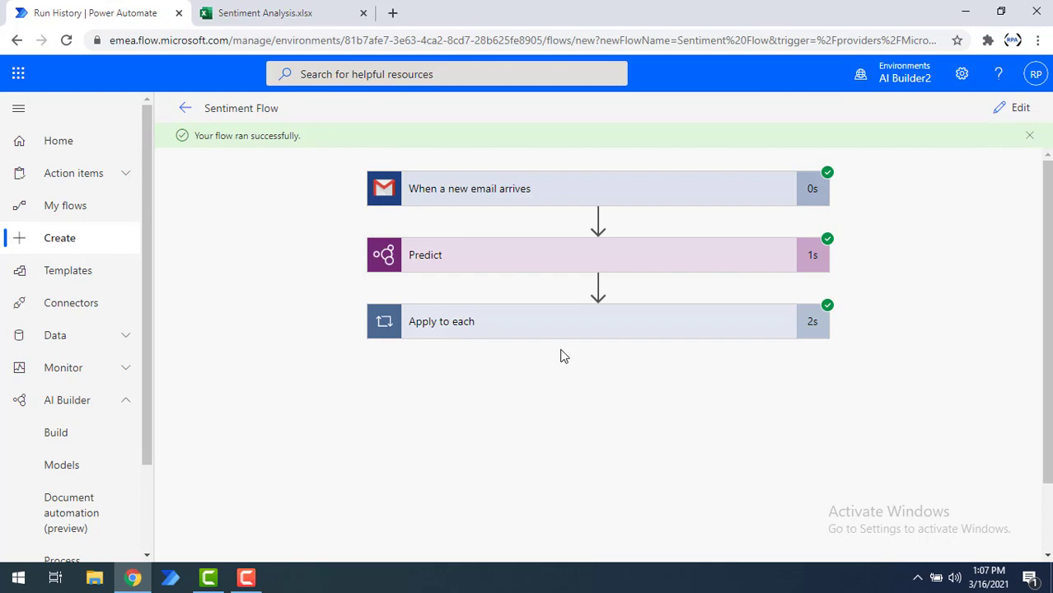
# Check the Text and Expression cells of the newest row in the Sentiment Analysis.xlsx workbook, and return to the Power Automate run page.
pyautogui.click(278, 9)
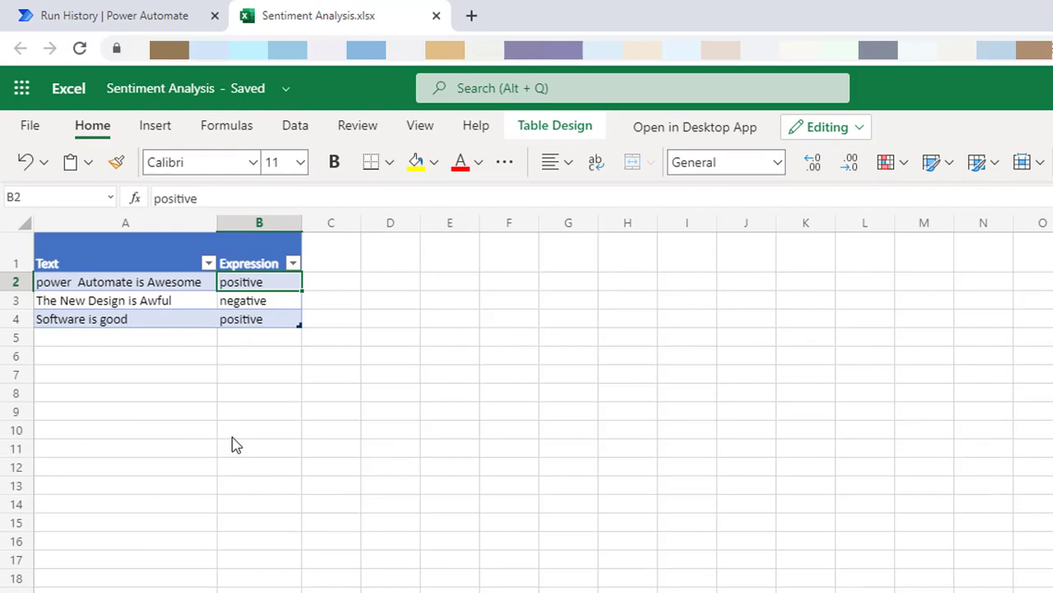
pyautogui.click(202, 359)
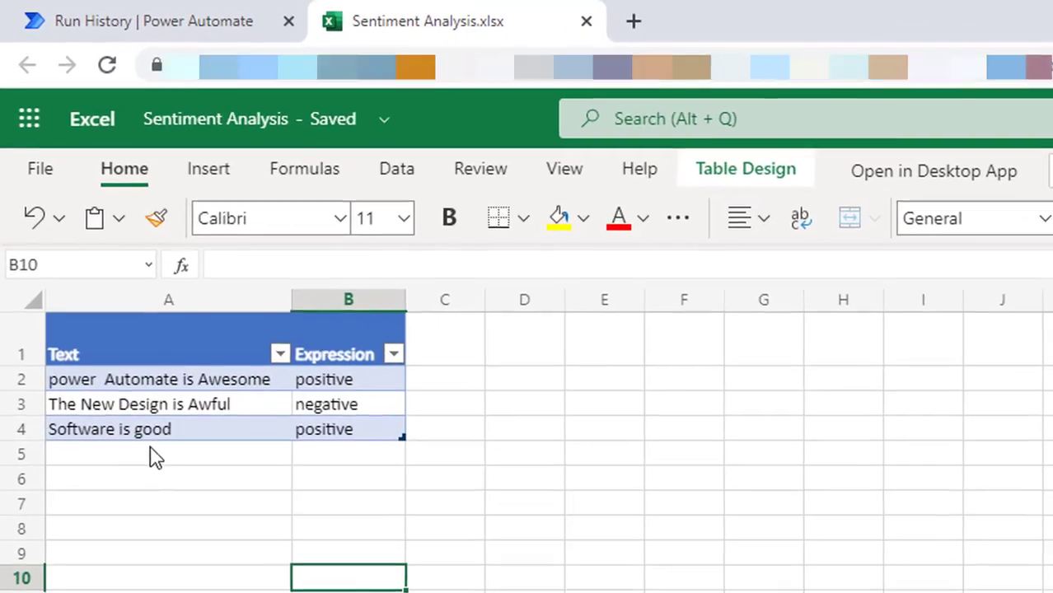
pyautogui.click(134, 438)
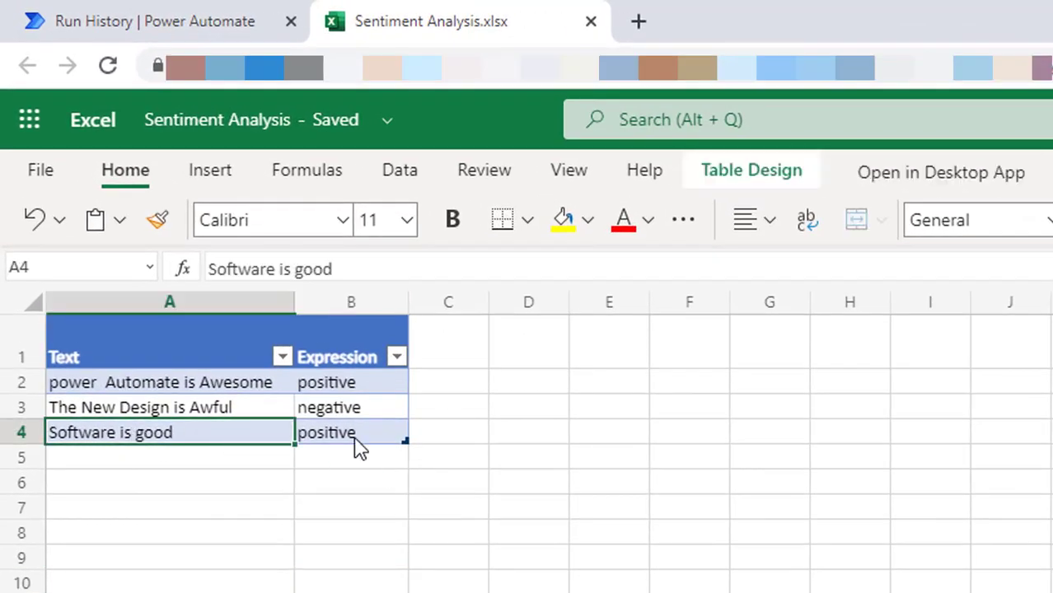
pyautogui.click(354, 437)
pyautogui.click(156, 18)
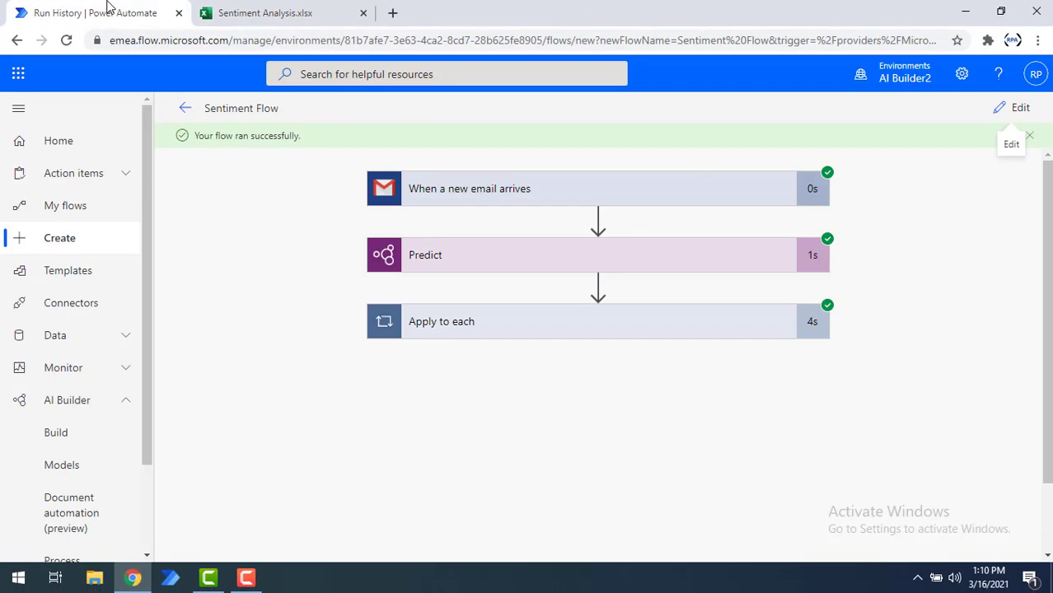